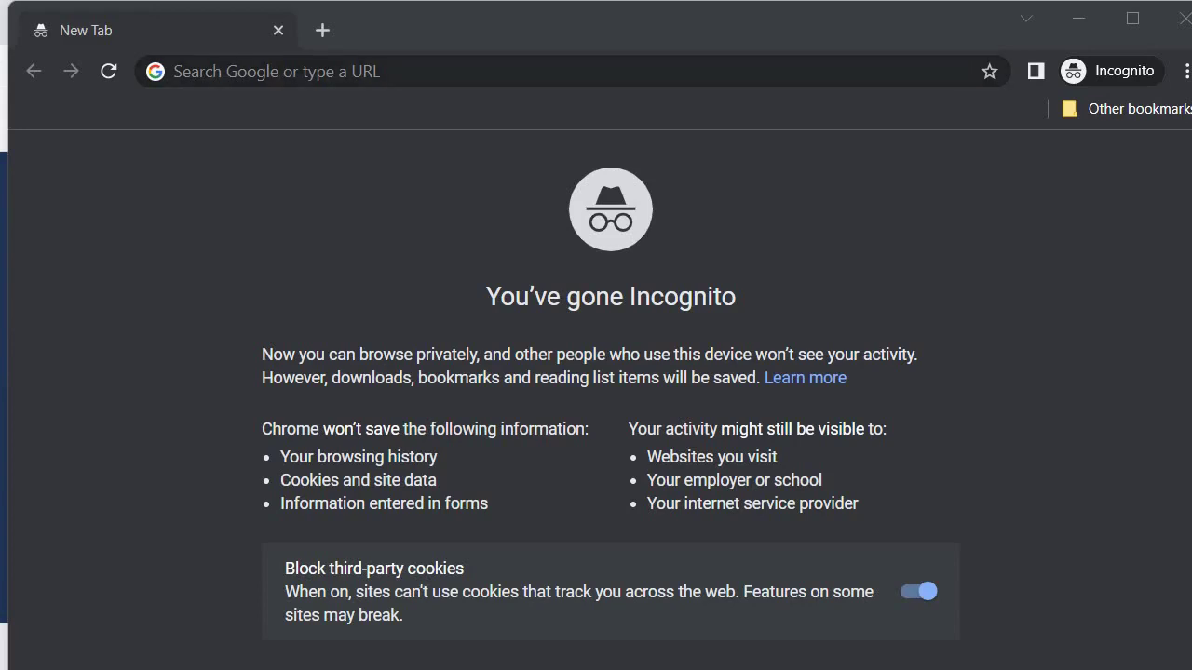
Step: Search Google for 'microsoft developer program' and open the 'Developer Program | Microsoft 365 Dev Center' result
left_click(311, 81)
type("microsoft developer program")
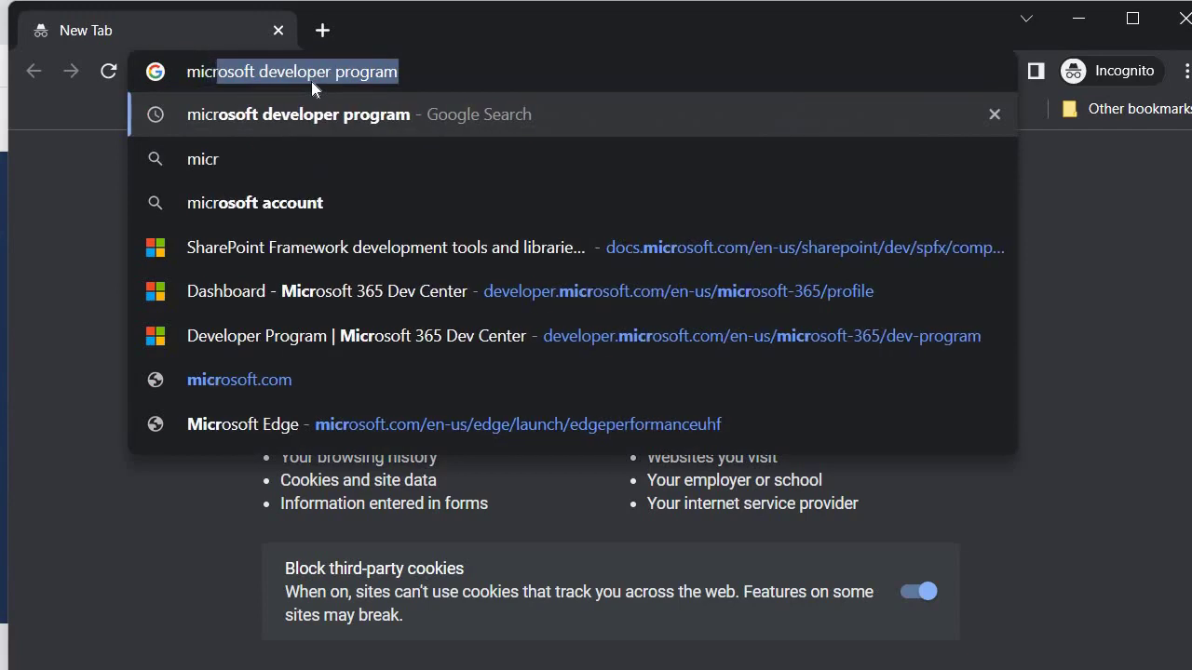
left_click(306, 113)
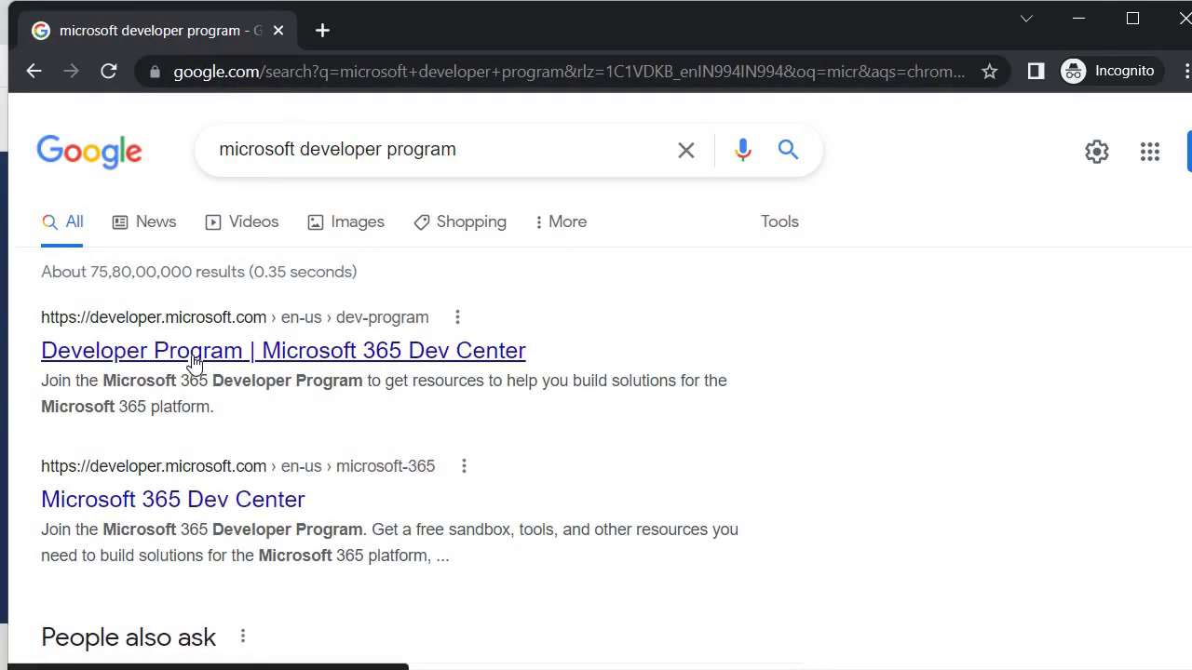
left_click(194, 360)
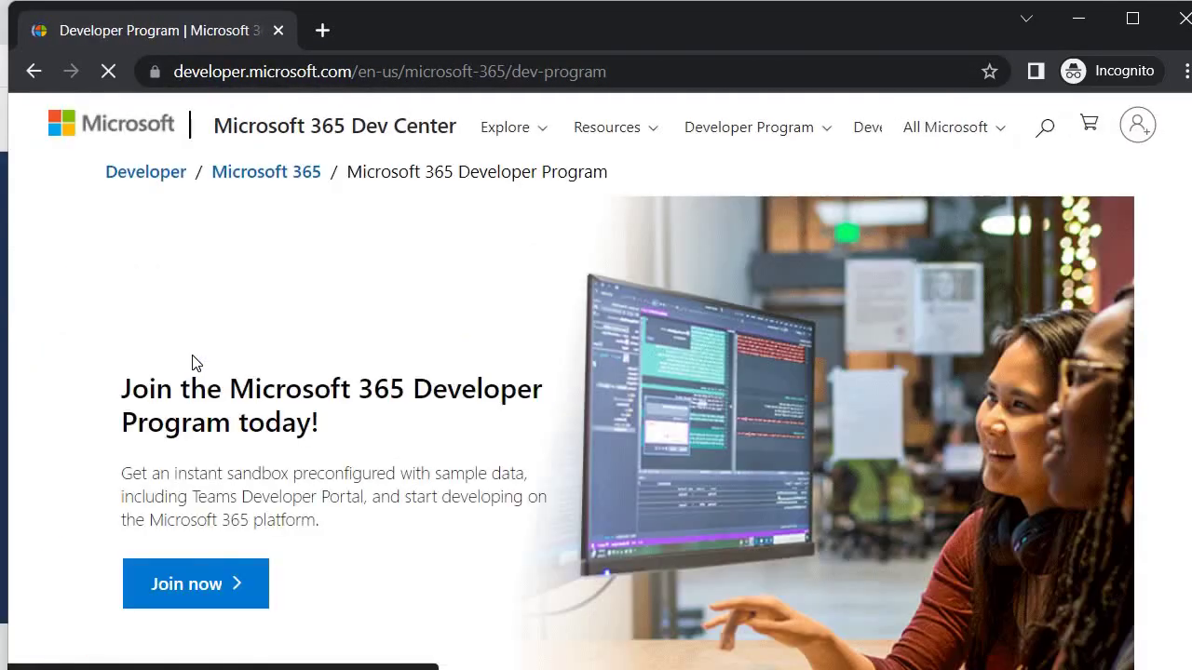
scroll(168, 460, "down", 2)
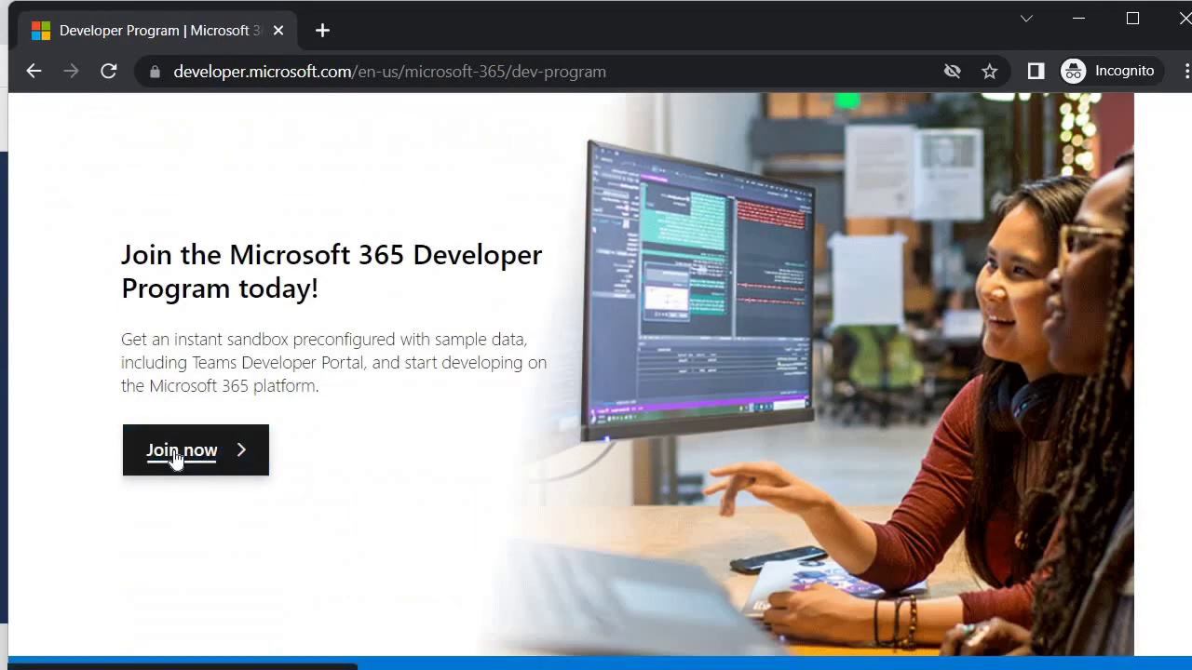
Step: Join the program by signing in with the Outlook account e-mail and password, staying signed in
left_click(176, 455)
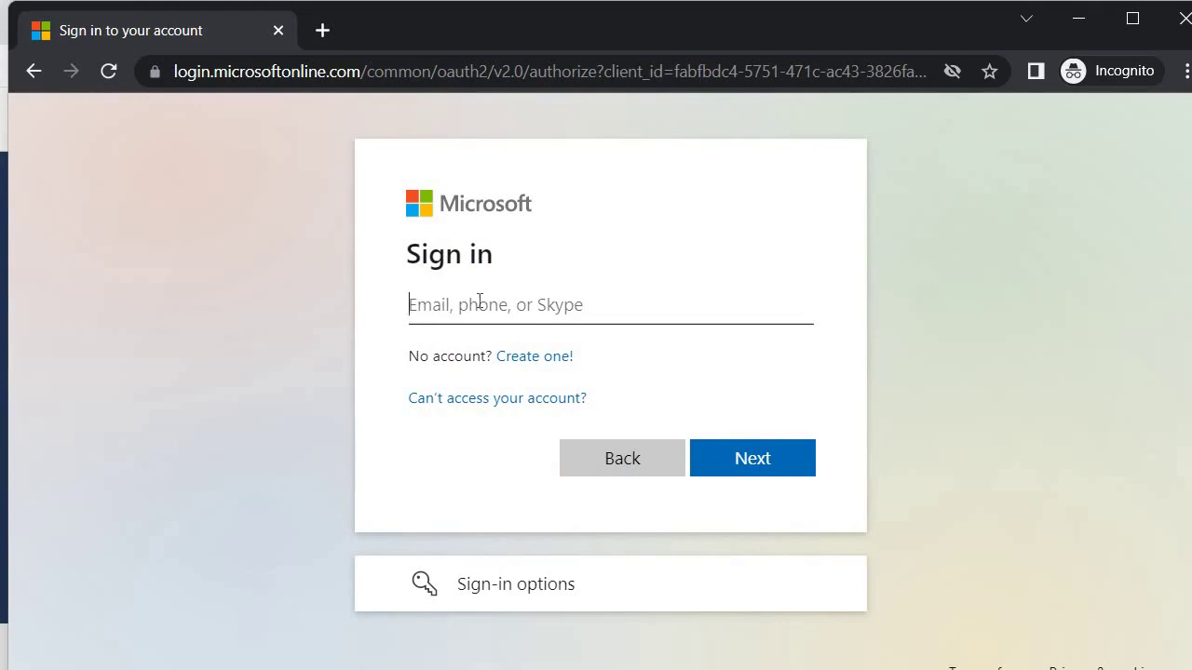
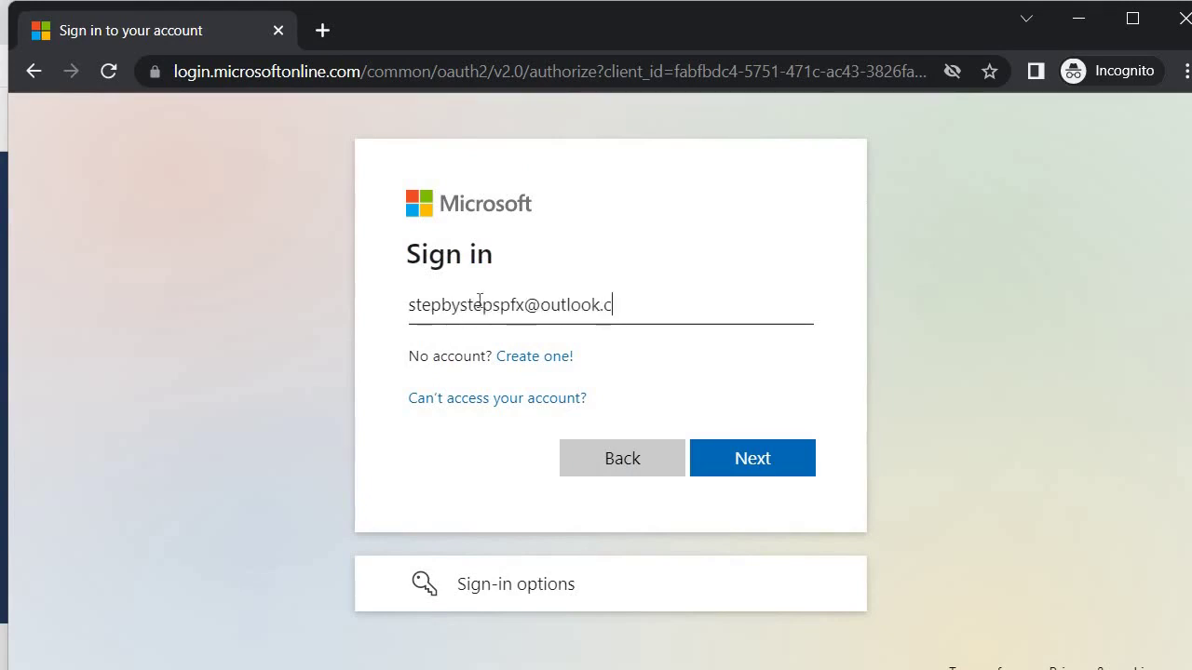
left_click(758, 455)
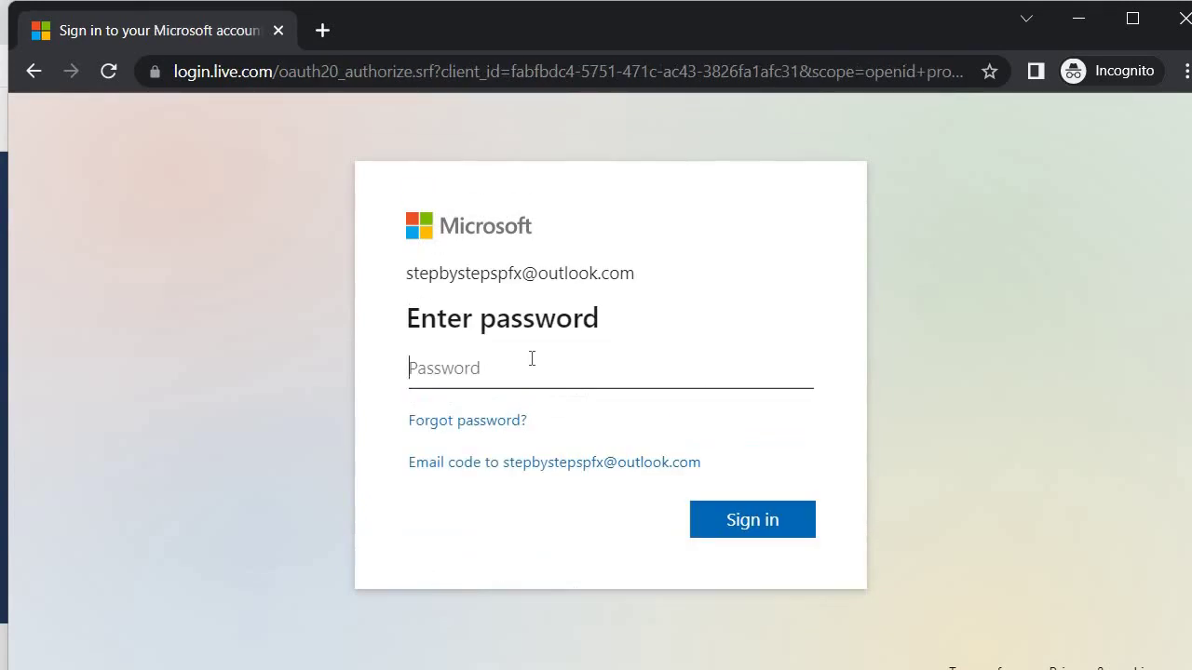
type("•")
key("Return")
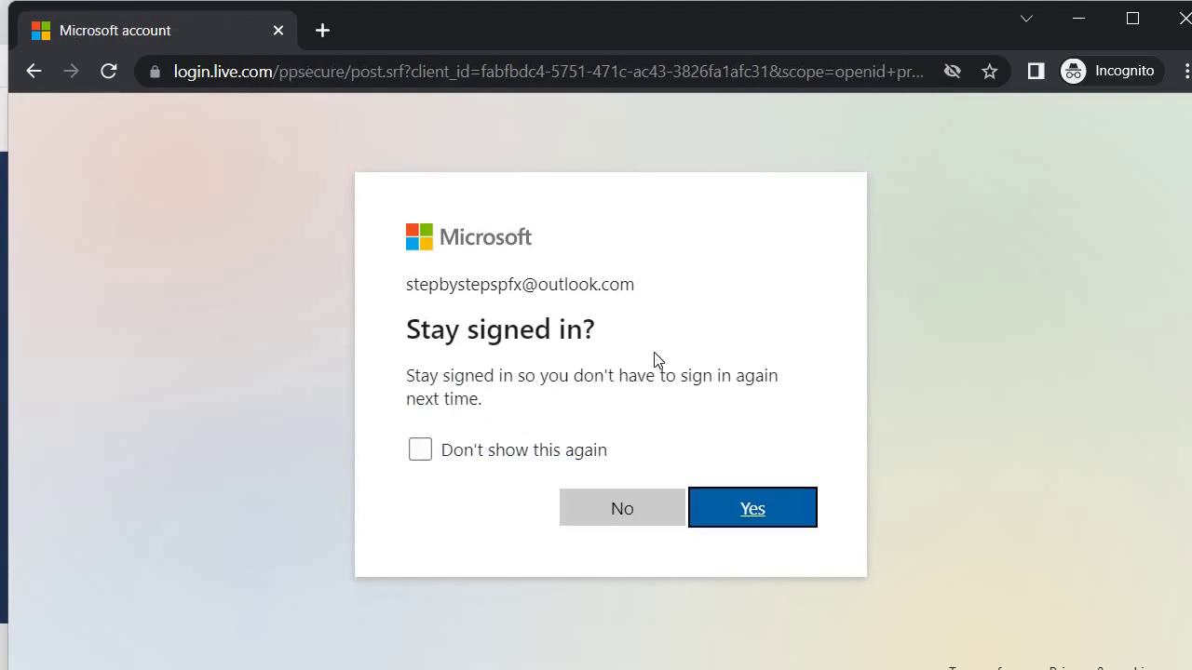
left_click(748, 513)
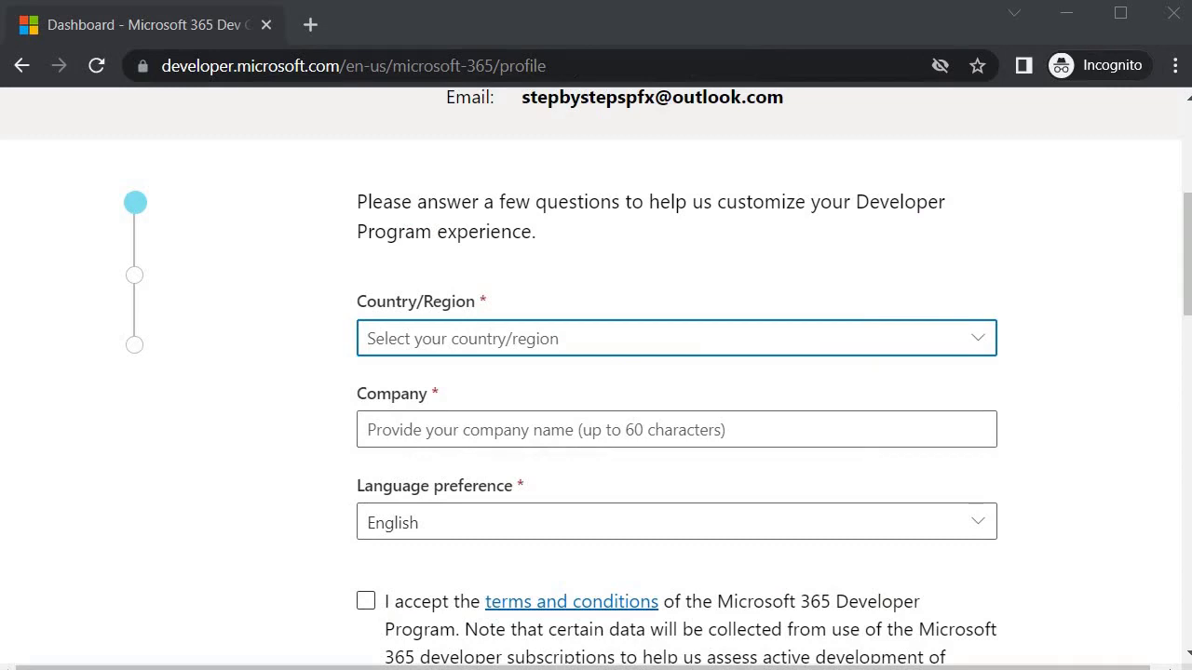
Step: Set the country to India and the company name to 'Skills Pragati'
left_click(976, 340)
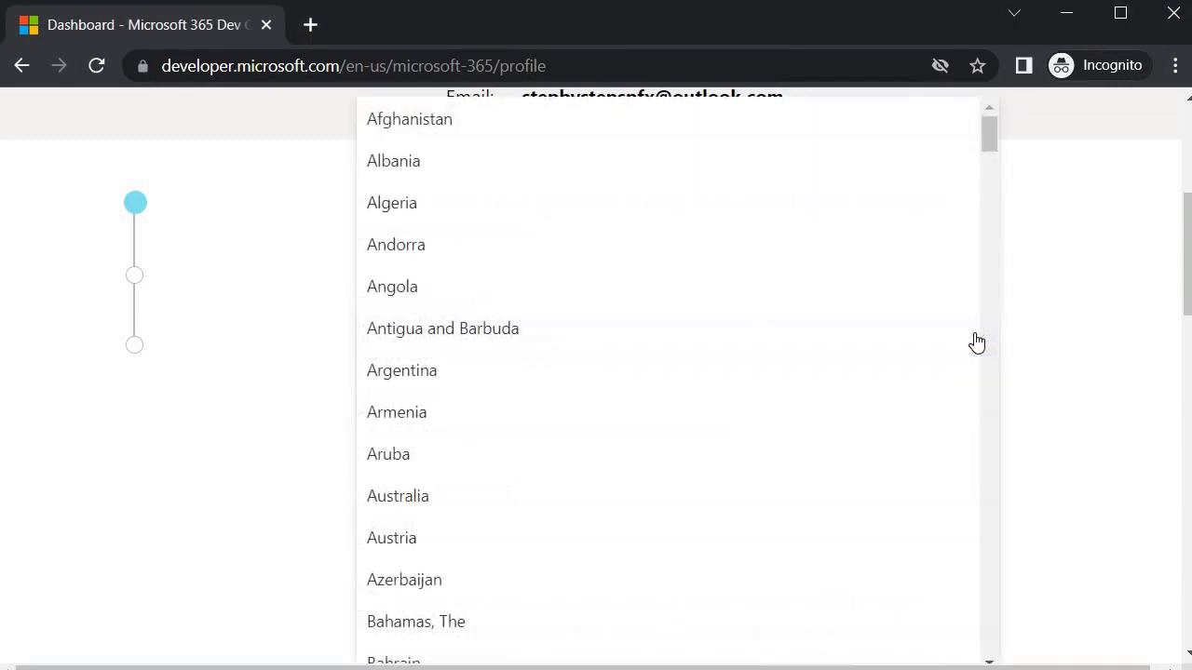
scroll(745, 400, "down", 15)
type("india")
key("Return")
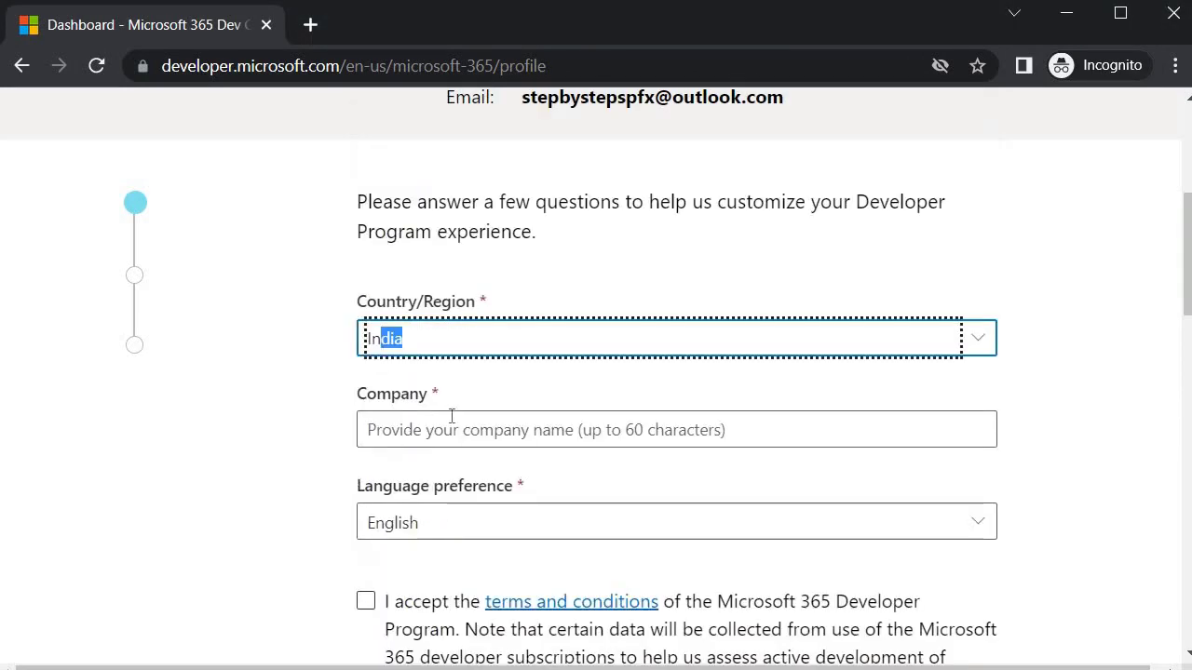
left_click(451, 429)
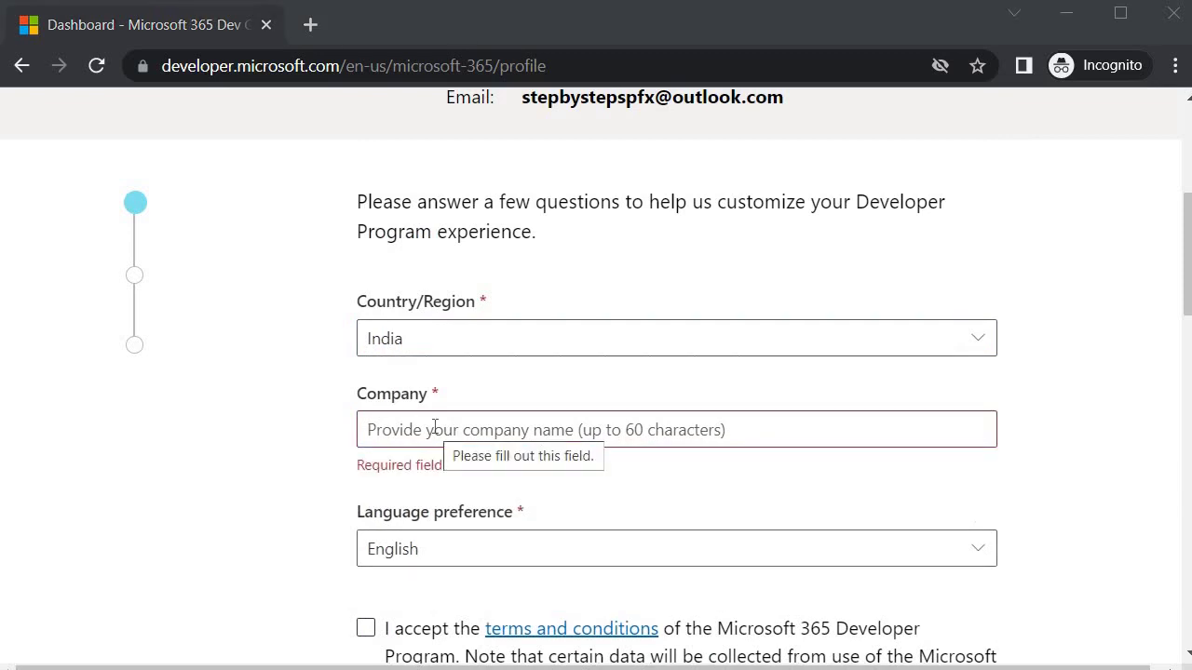
type("Skills Pragati")
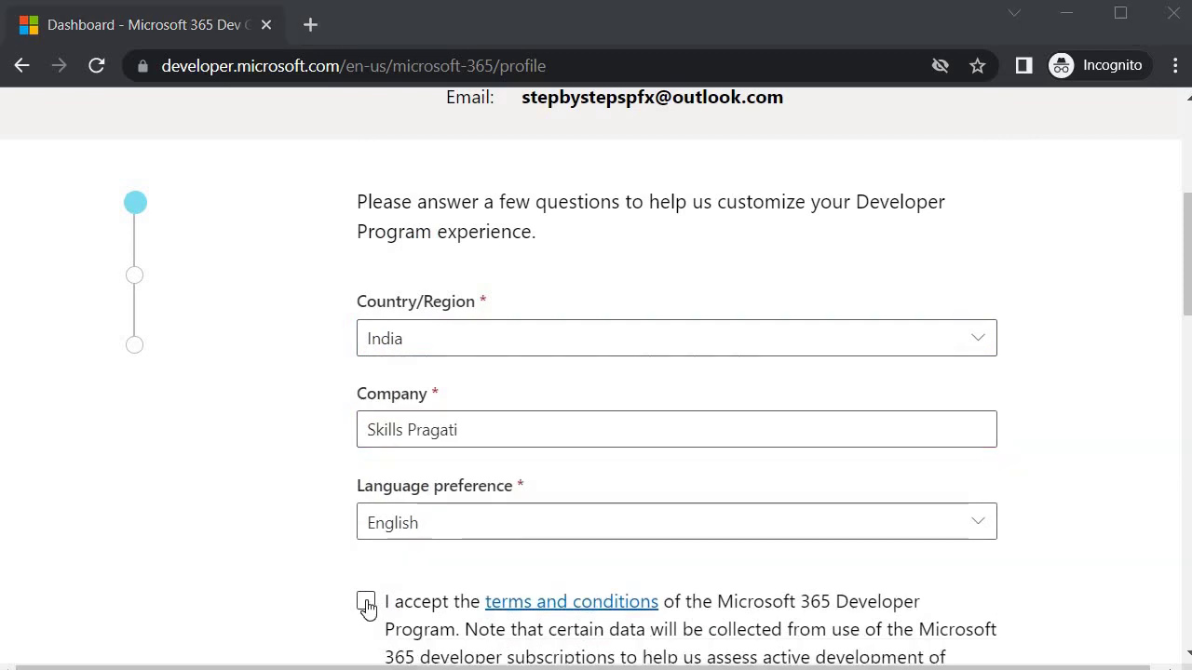
Step: Accept the developer program terms, opt into tips and offers, and continue
left_click(366, 603)
scroll(258, 541, "down", 3)
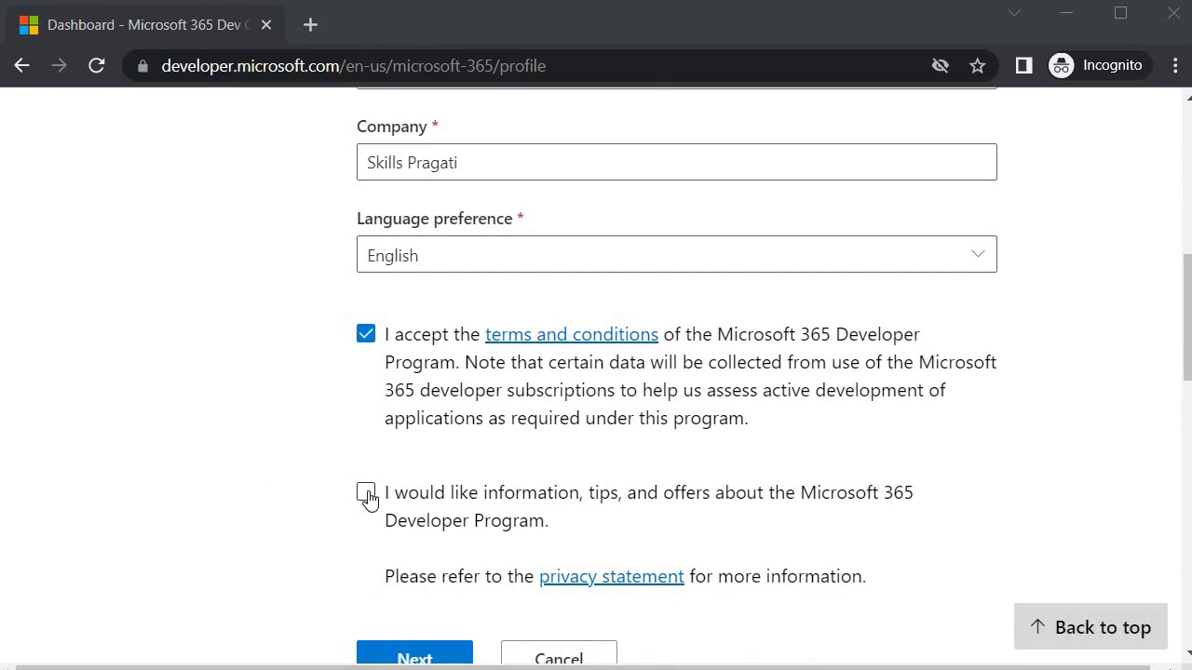
left_click(277, 400)
left_click(366, 491)
scroll(391, 484, "down", 2)
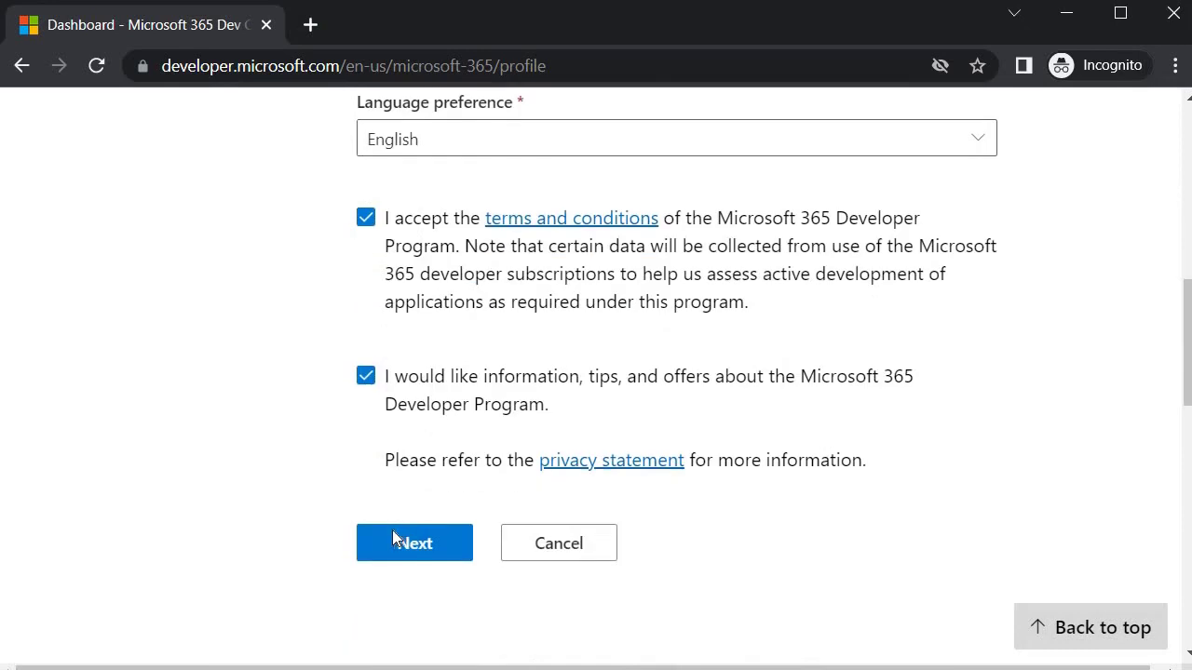
left_click(400, 540)
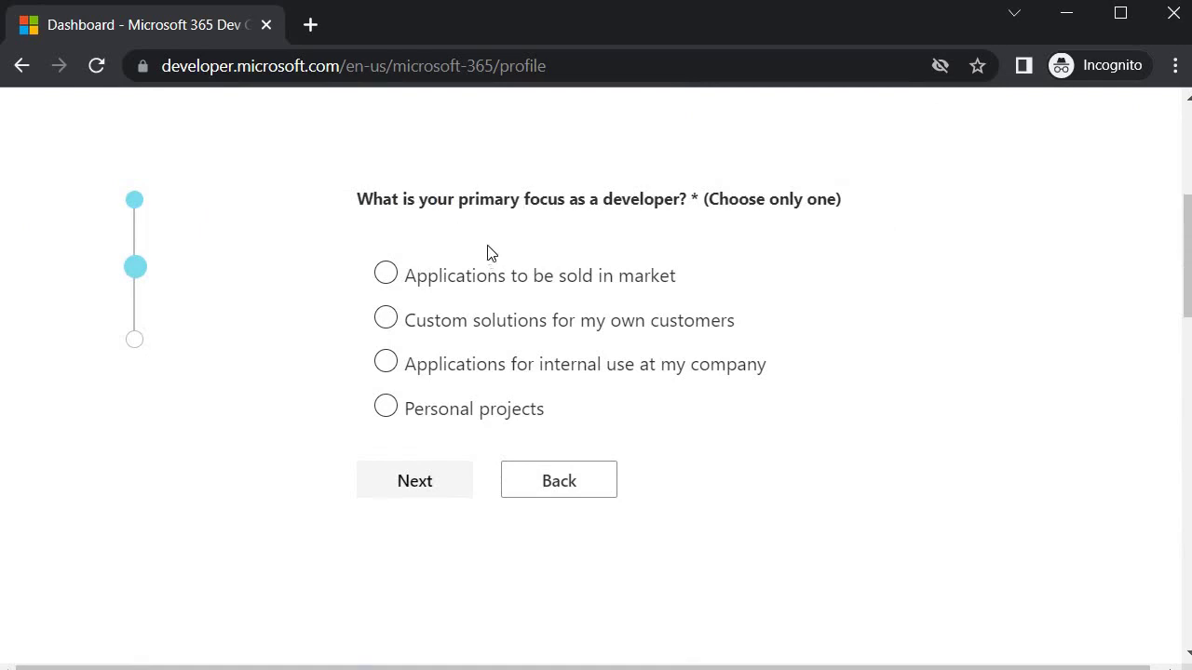
Step: Pick Personal projects as the focus and check SPFx, Microsoft Graph and Microsoft Teams interests
left_click(384, 421)
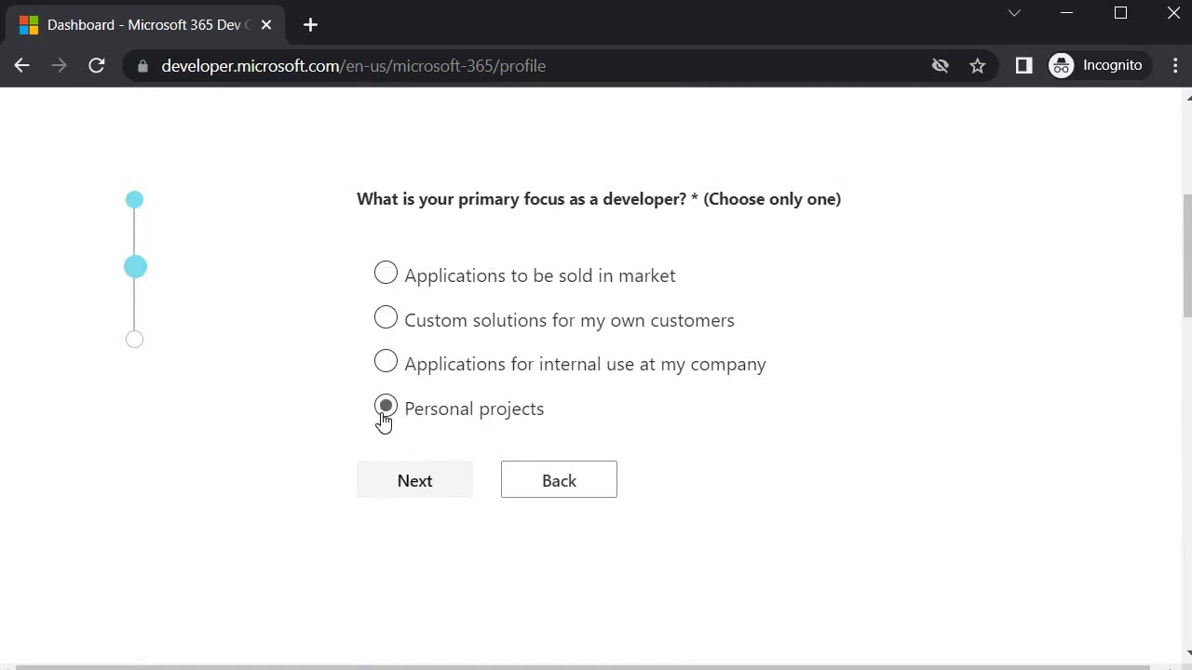
left_click(413, 481)
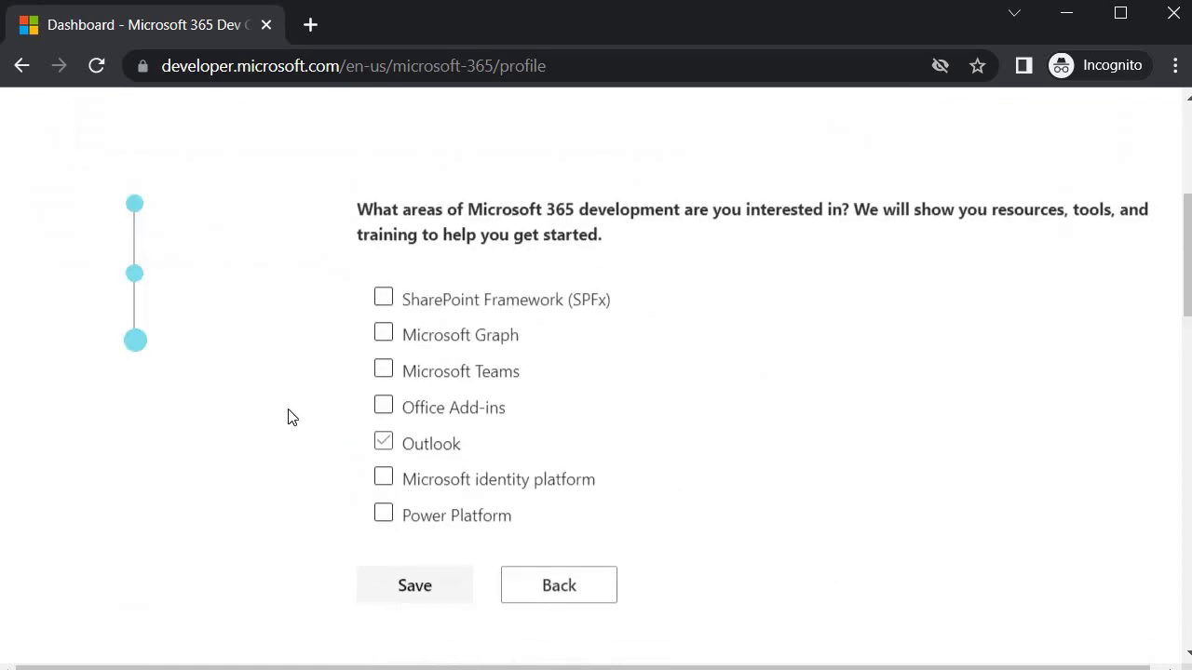
left_click(382, 296)
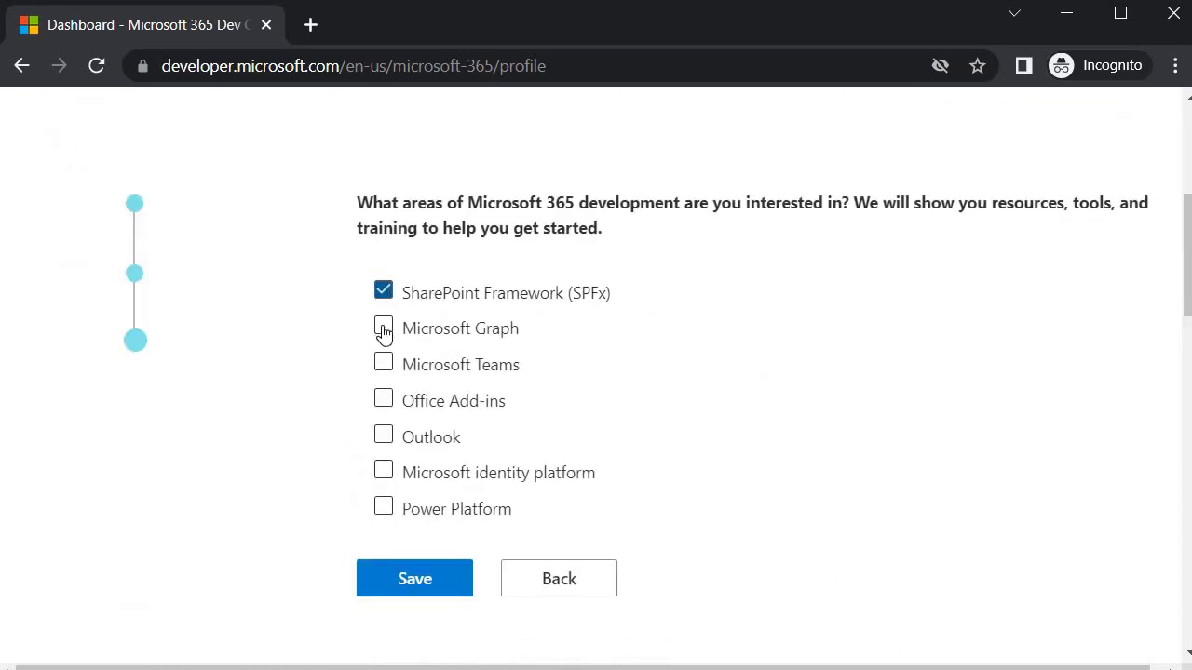
left_click(381, 324)
left_click(385, 363)
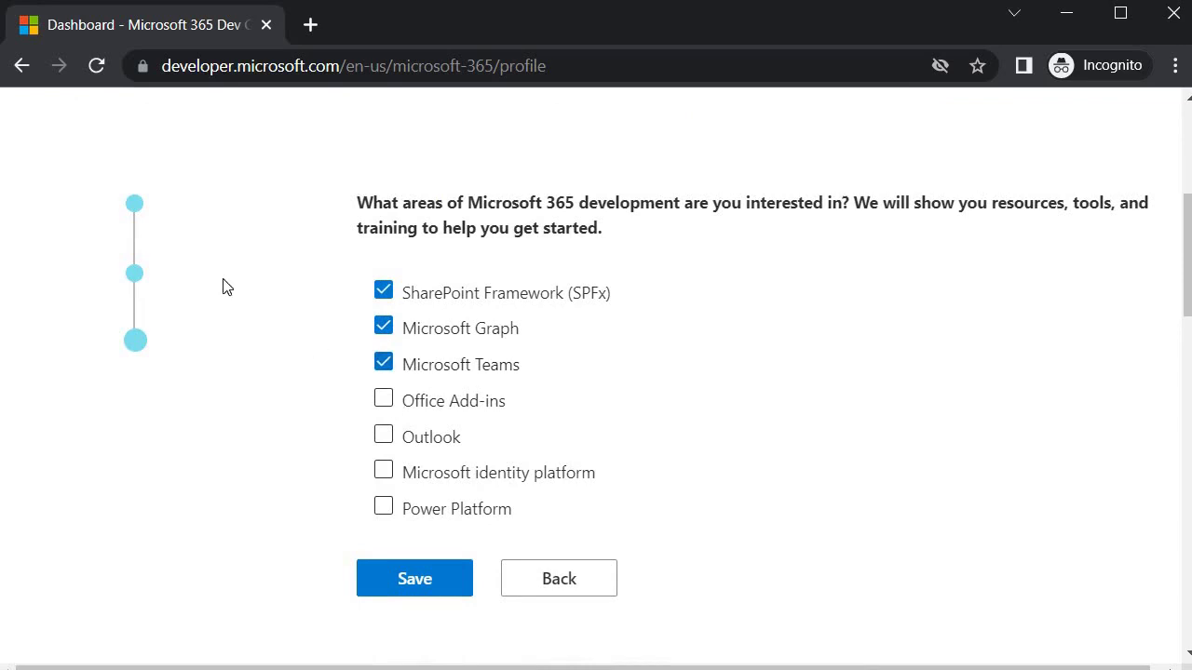
Step: Save the profile and continue with the Instant sandbox option for the E5 sandbox
left_click(401, 578)
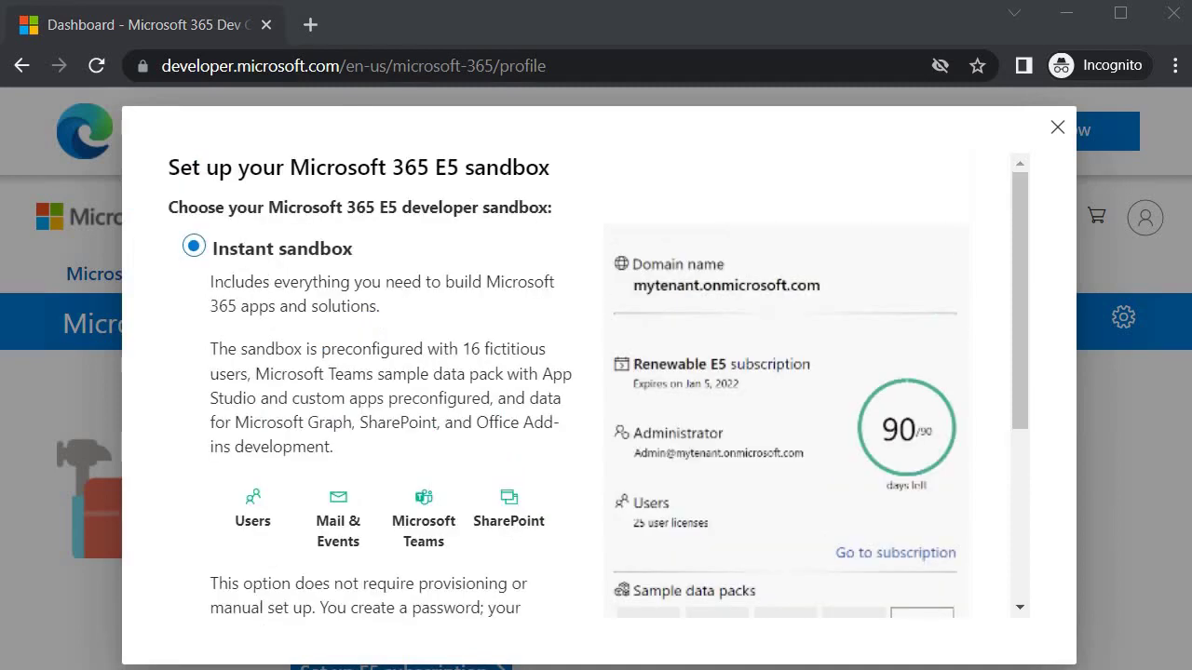
scroll(180, 314, "down", 3)
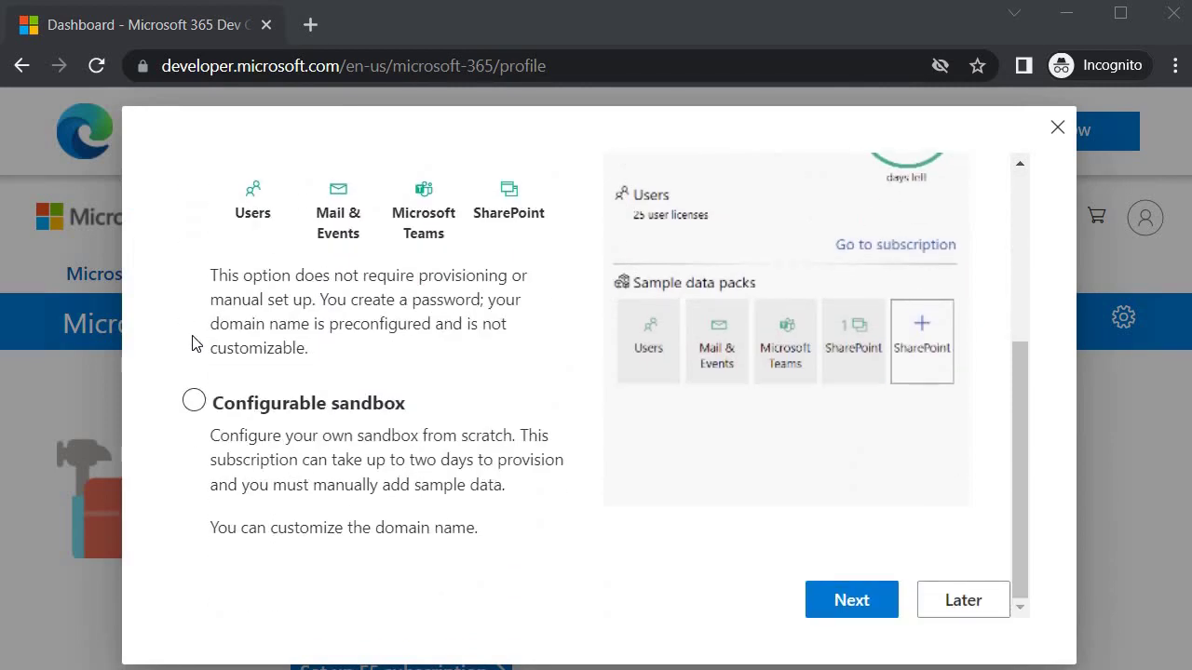
scroll(301, 415, "up", 3)
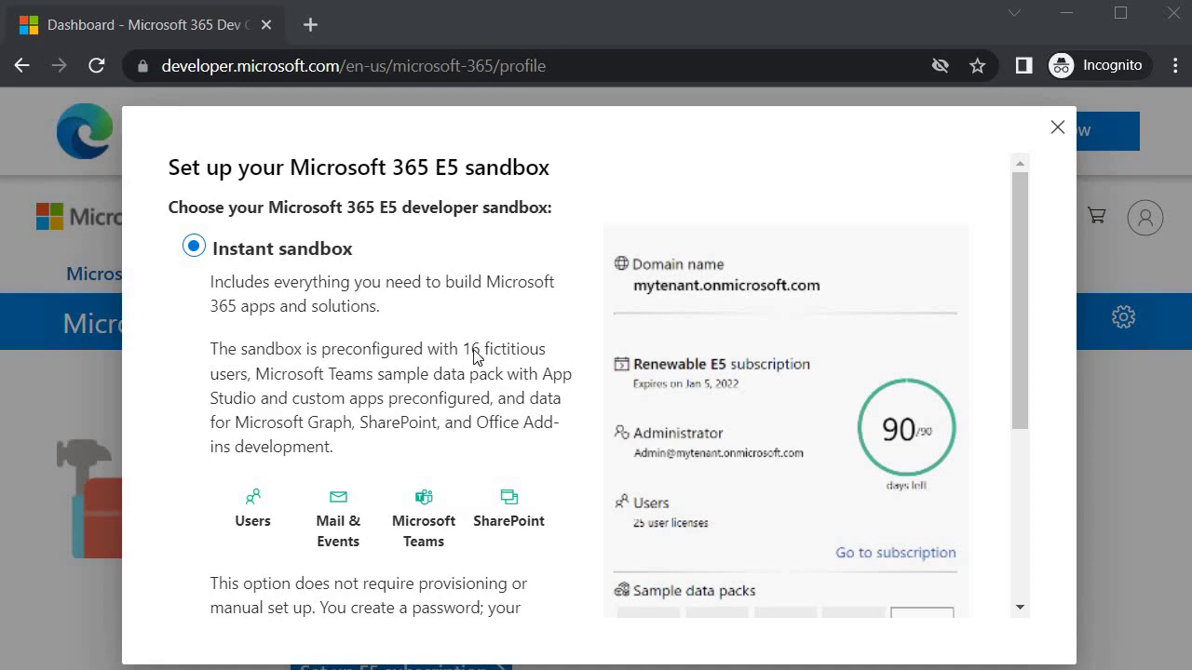
scroll(400, 336, "down", 3)
scroll(314, 323, "up", 3)
scroll(521, 409, "down", 5)
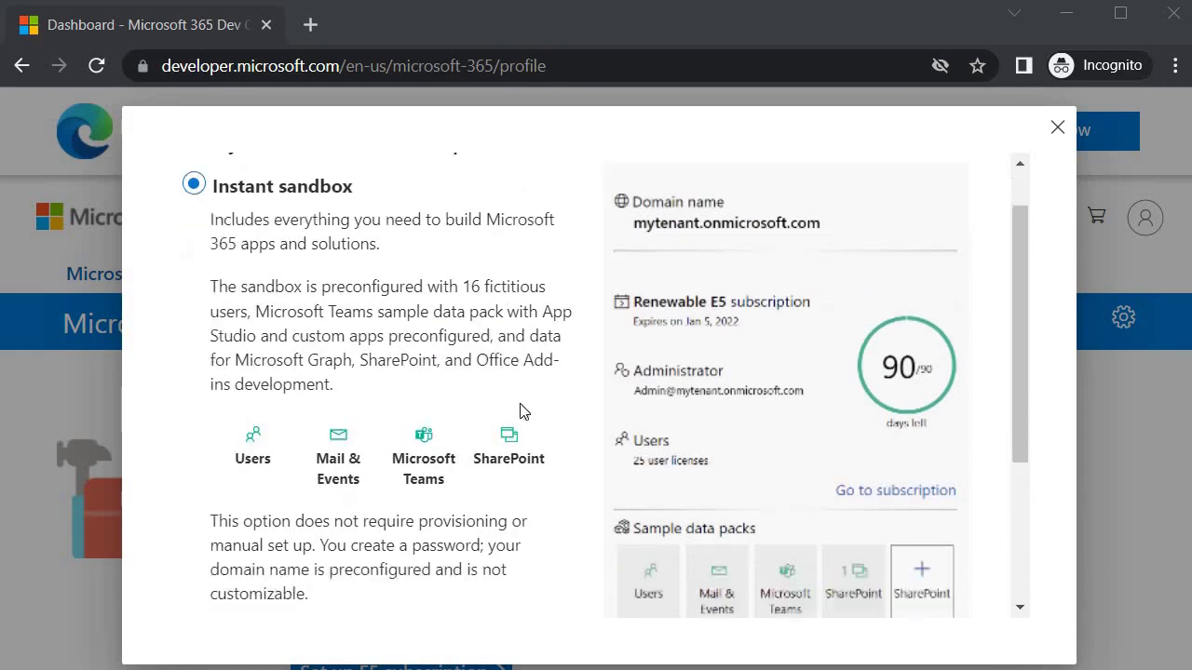
left_click(838, 599)
Step: Choose the Asia Pacific + South Asia (Singapore) region and enter admin username 'mym365admin'
scroll(407, 466, "up", 4)
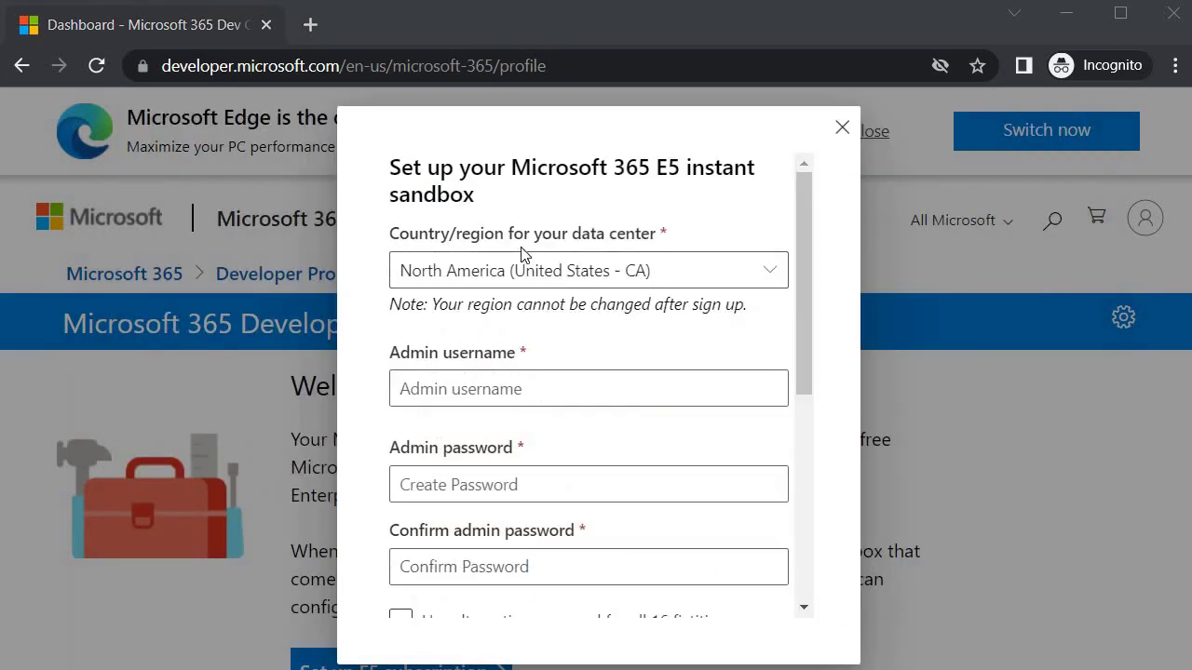
left_click(772, 279)
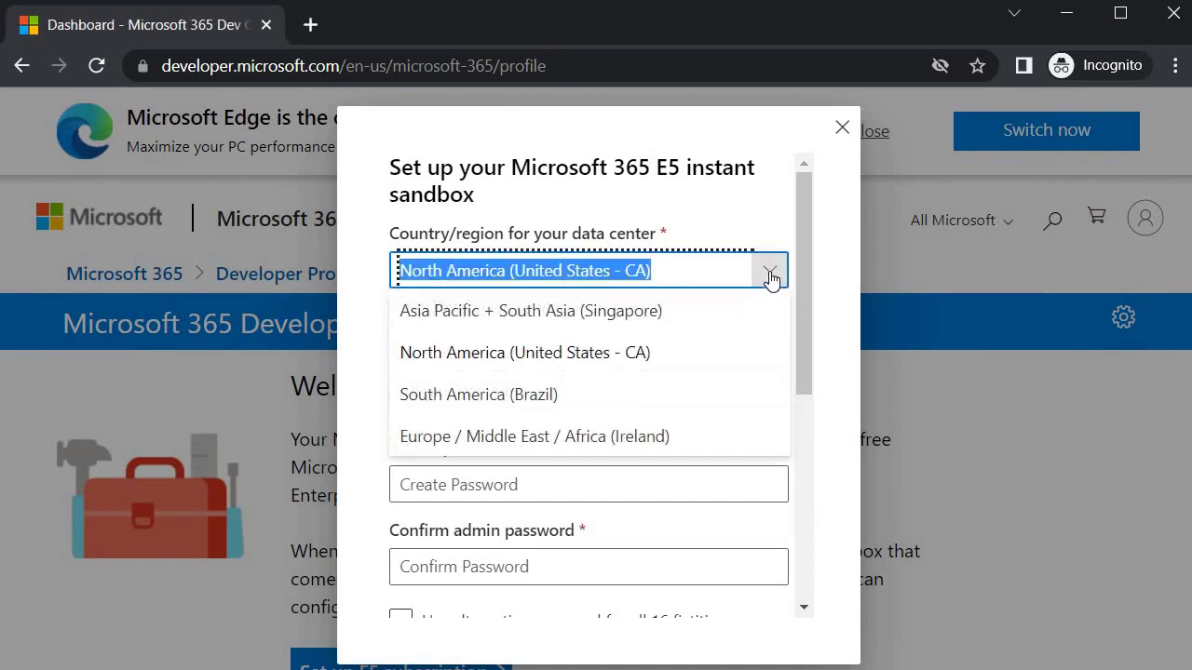
left_click(475, 317)
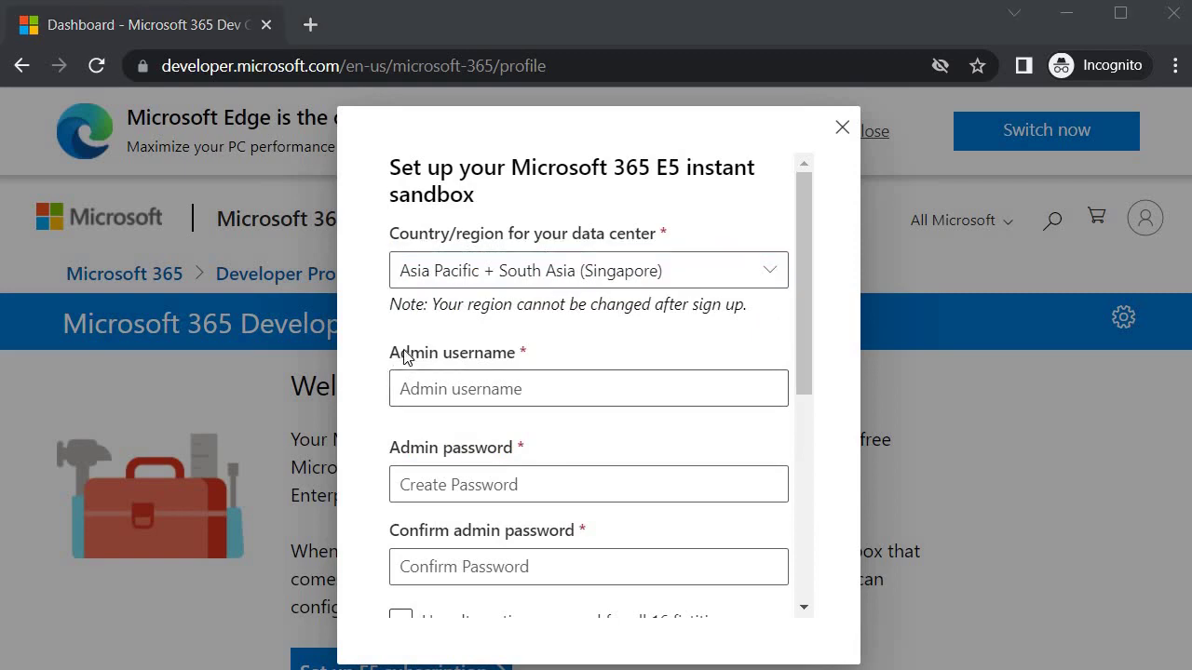
left_click(516, 387)
type("mym3")
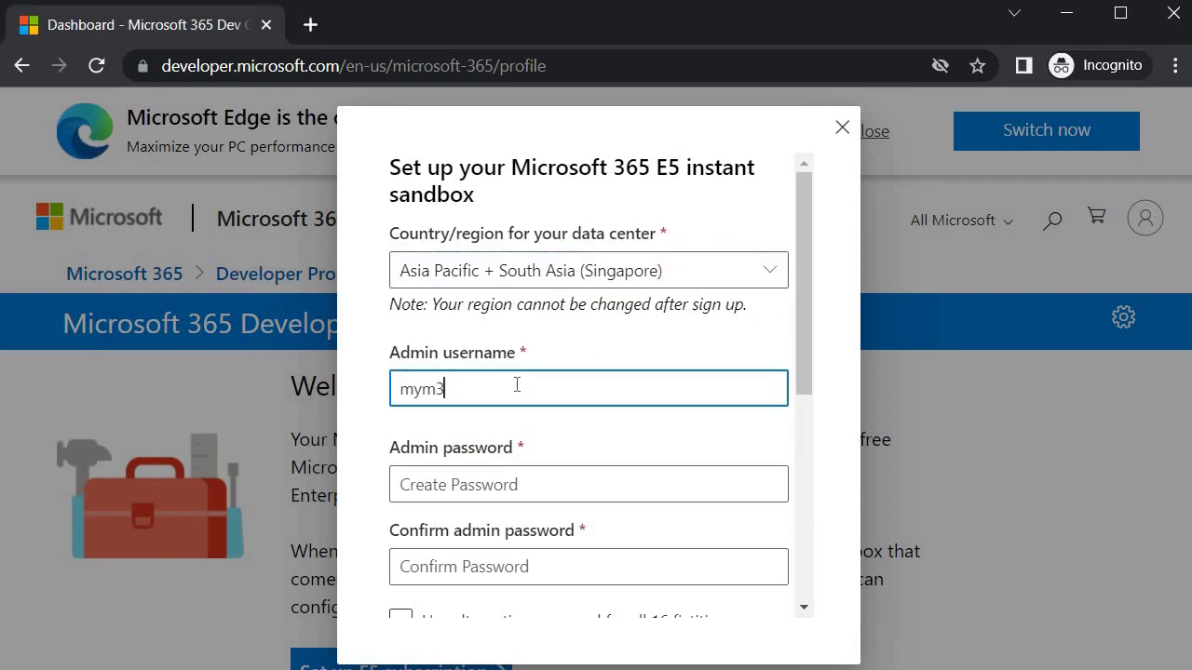
type("65admin")
Step: Set the admin password, keep fictitious users on the same password, and submit the details
left_click(587, 482)
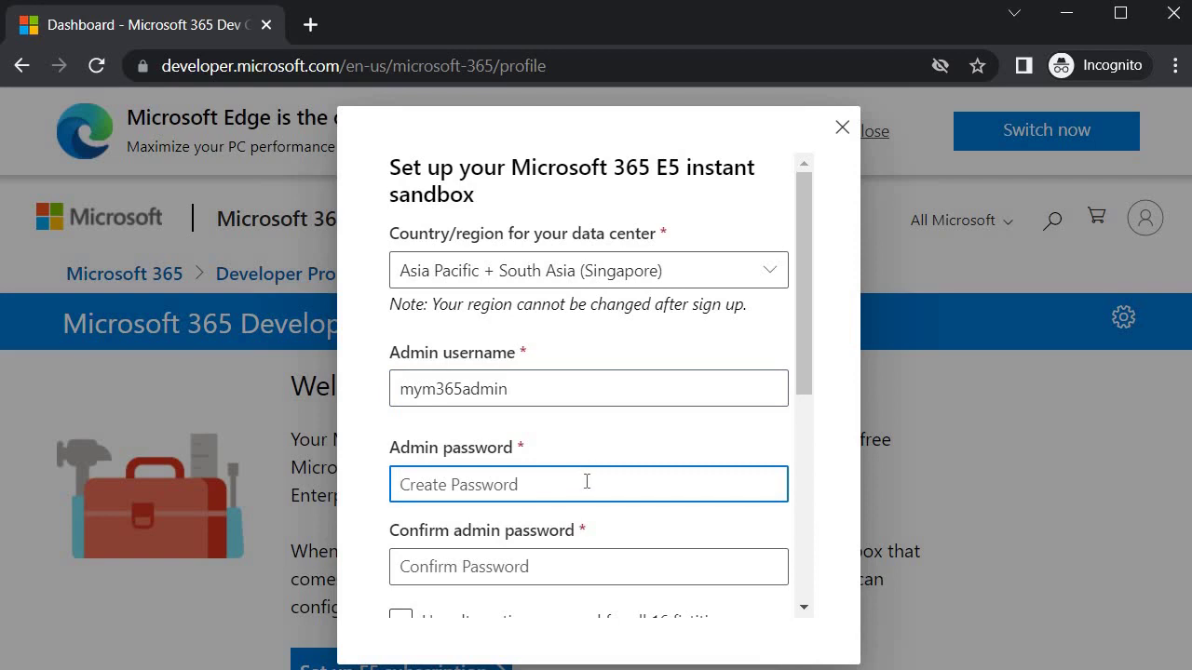
type("***")
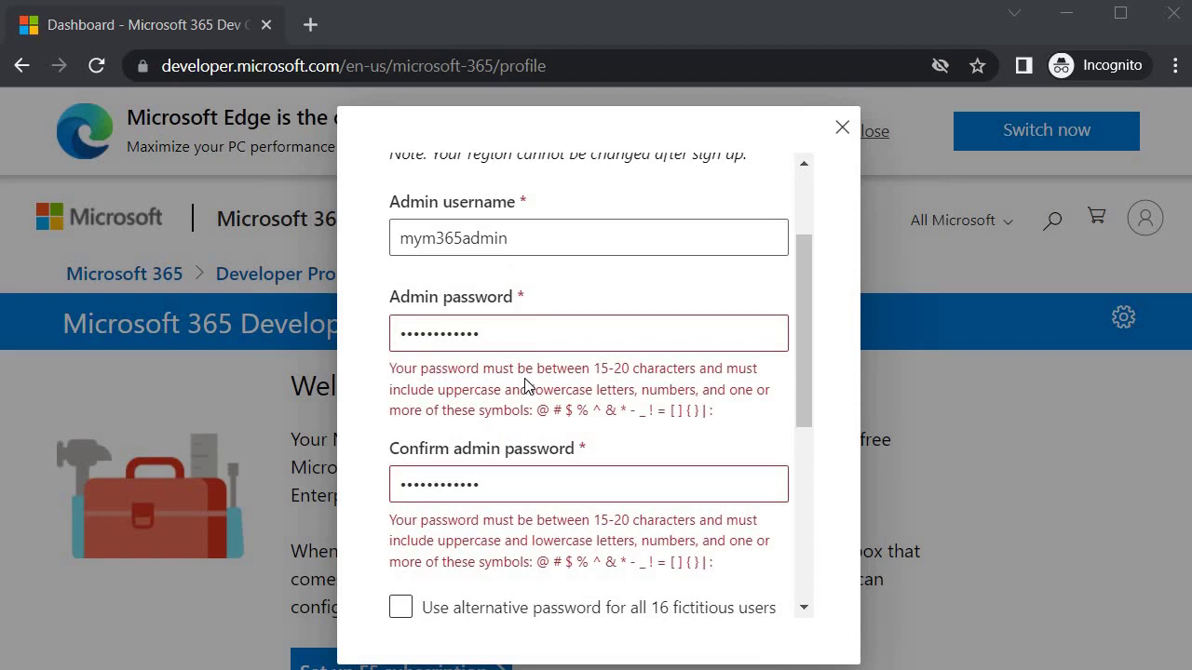
scroll(690, 396, "down", 3)
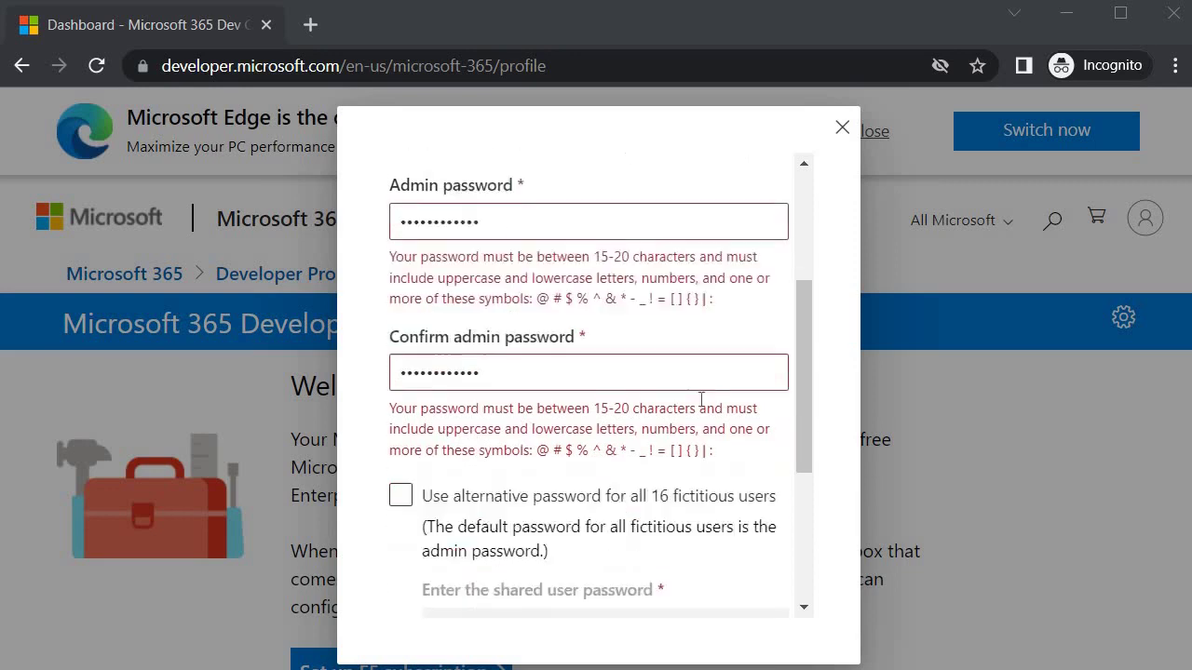
left_click(673, 381)
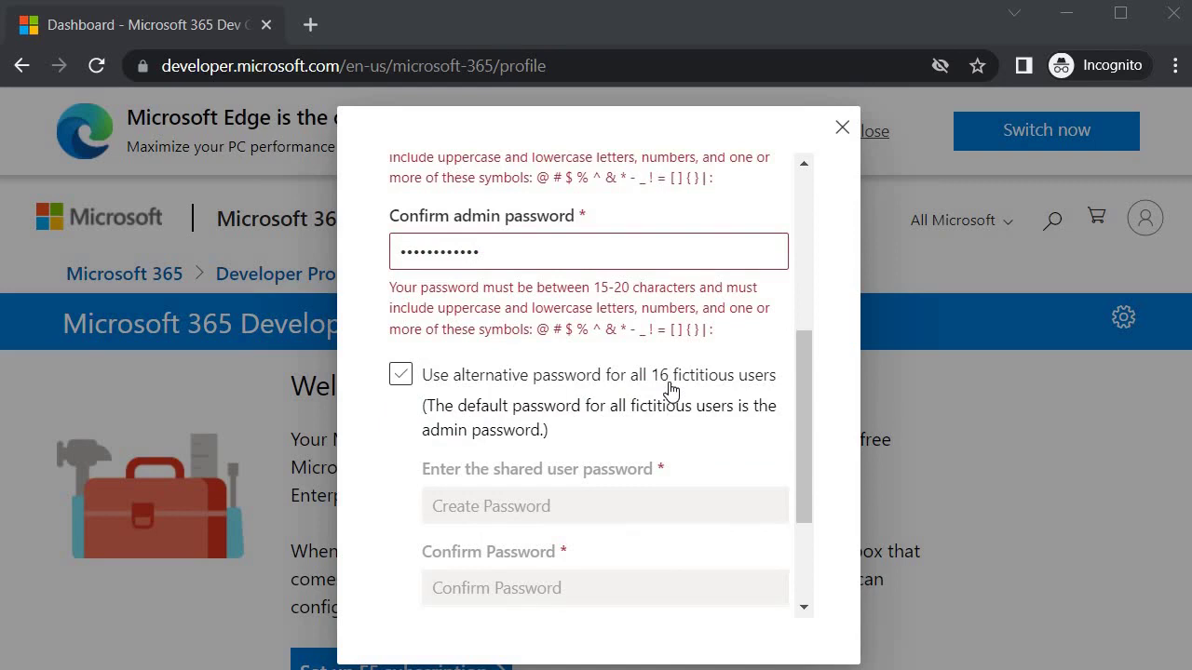
left_click(492, 429)
left_click(625, 393)
left_click(554, 373)
scroll(442, 264, "up", 1)
scroll(524, 321, "down", 3)
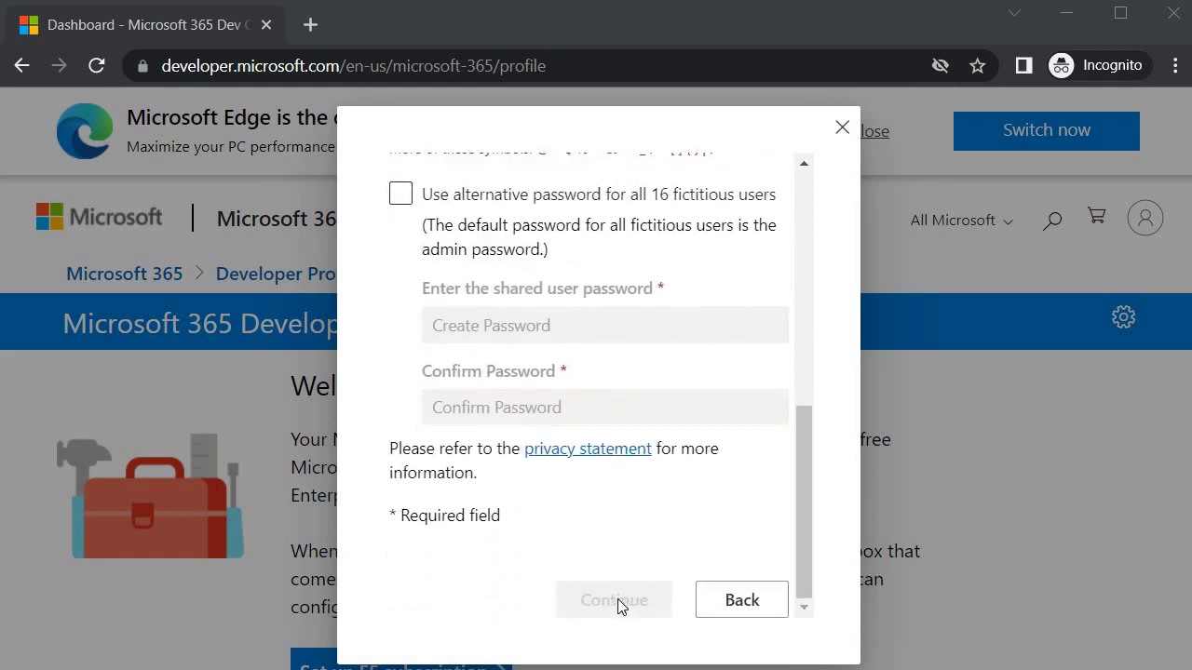
scroll(513, 494, "up", 3)
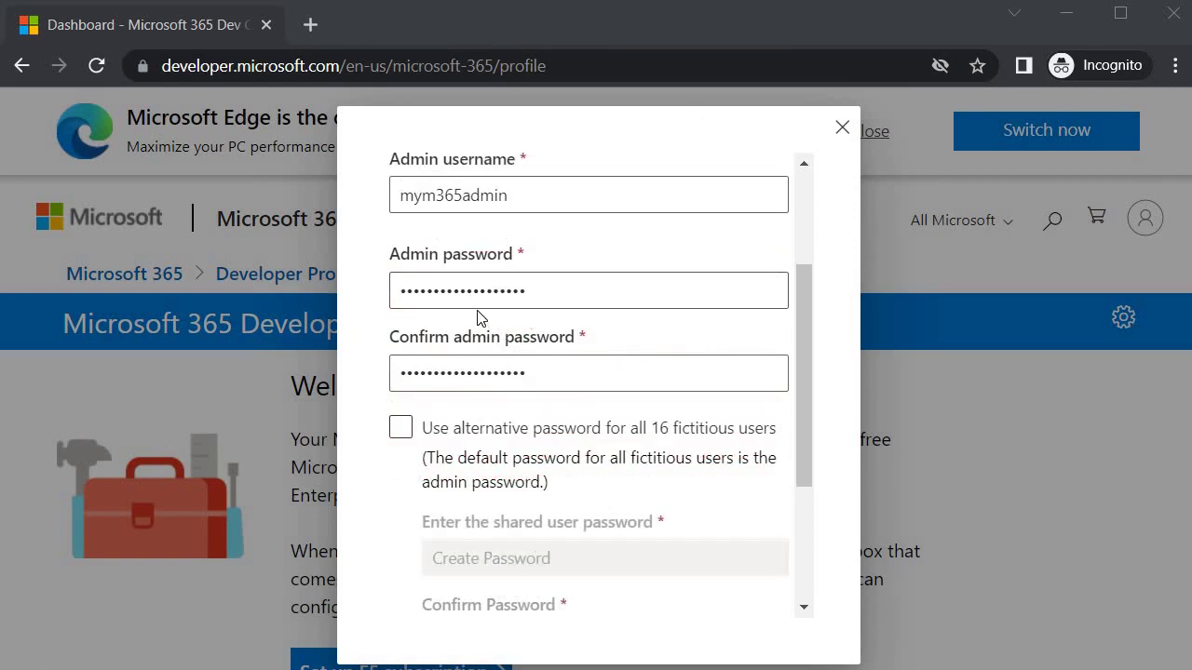
scroll(559, 391, "down", 3)
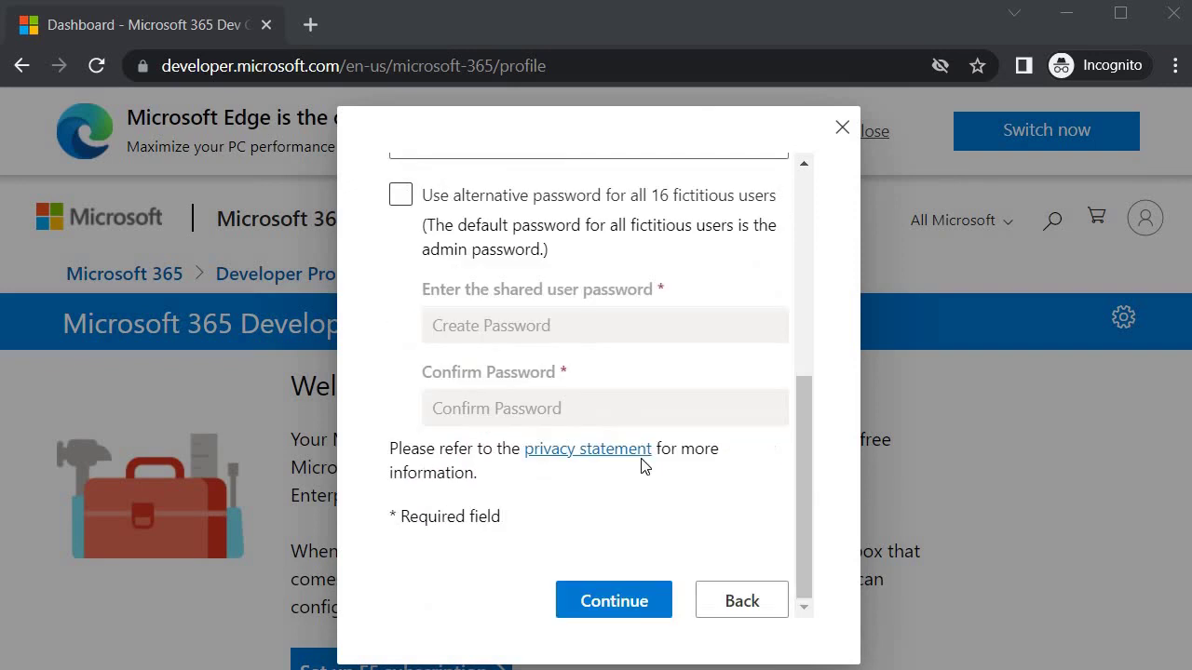
left_click(611, 606)
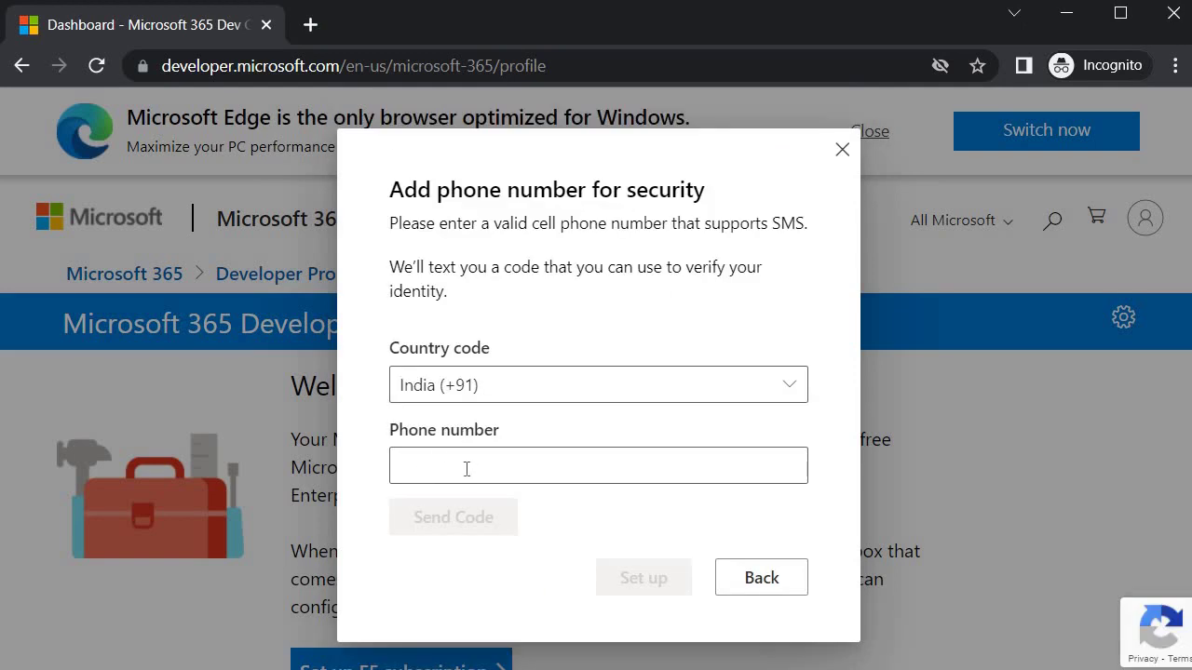
Step: Begin entering the security phone number
left_click(459, 466)
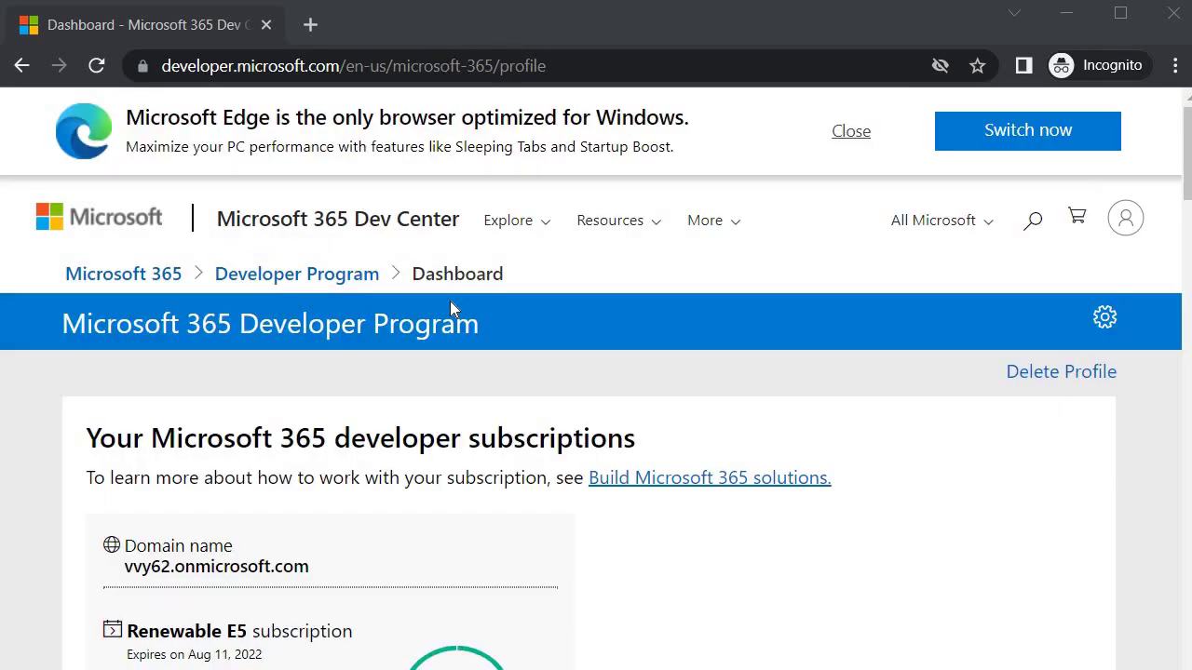
scroll(468, 439, "down", 6)
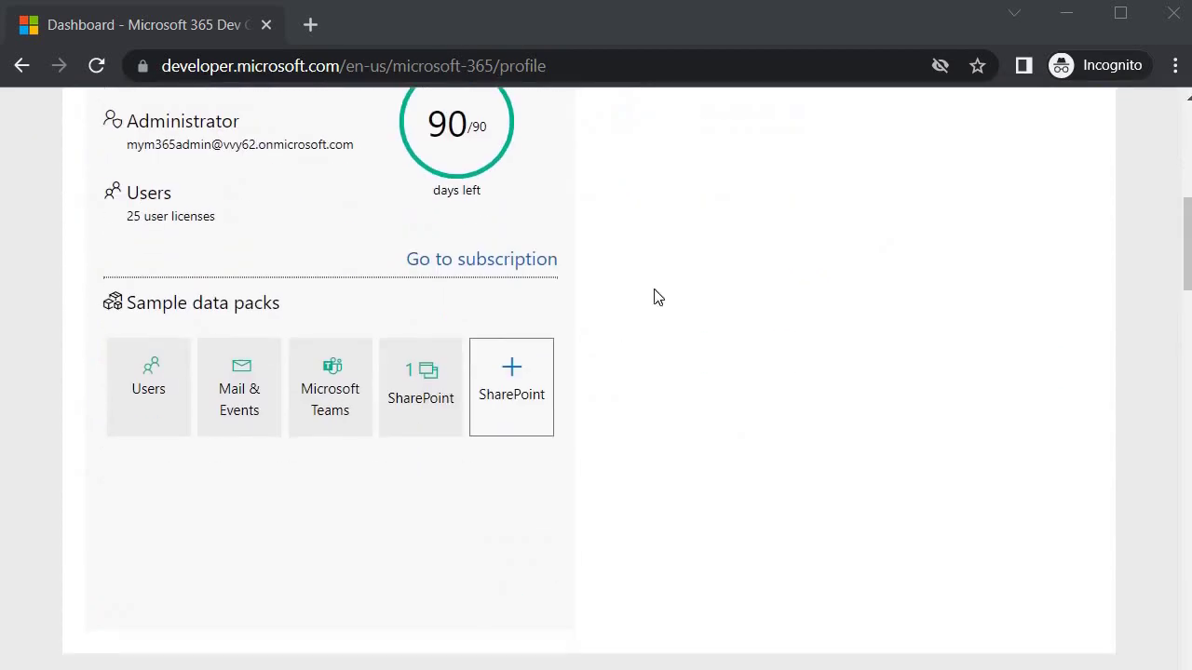
scroll(575, 413, "up", 5)
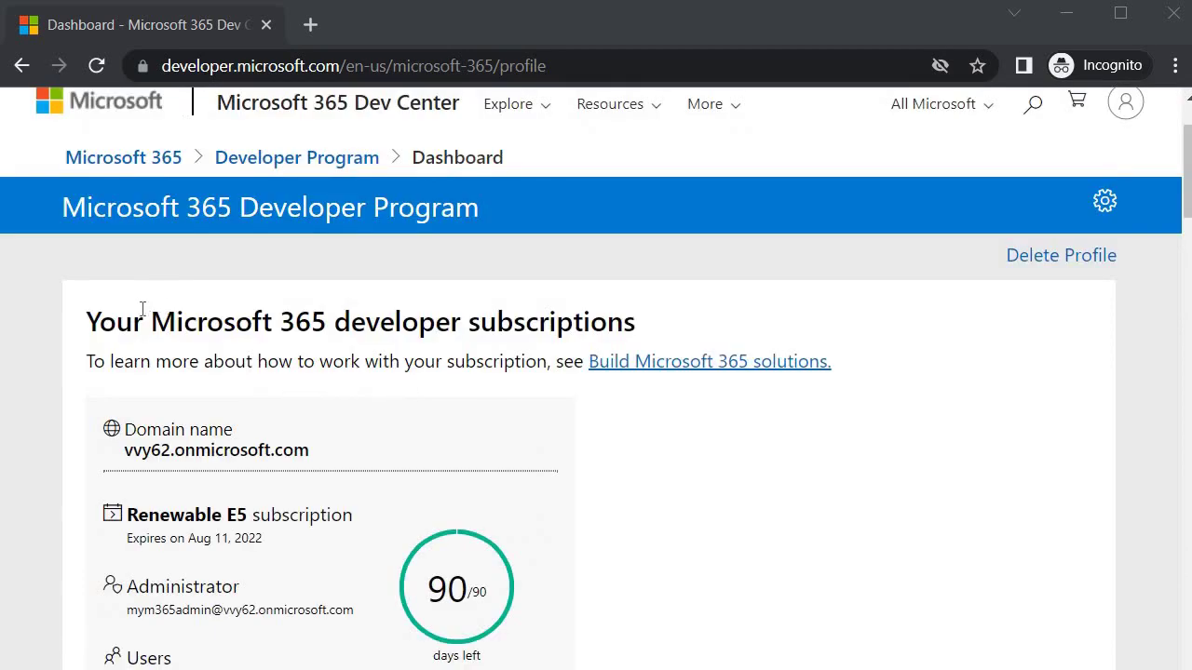
scroll(140, 317, "down", 1)
double_click(148, 343)
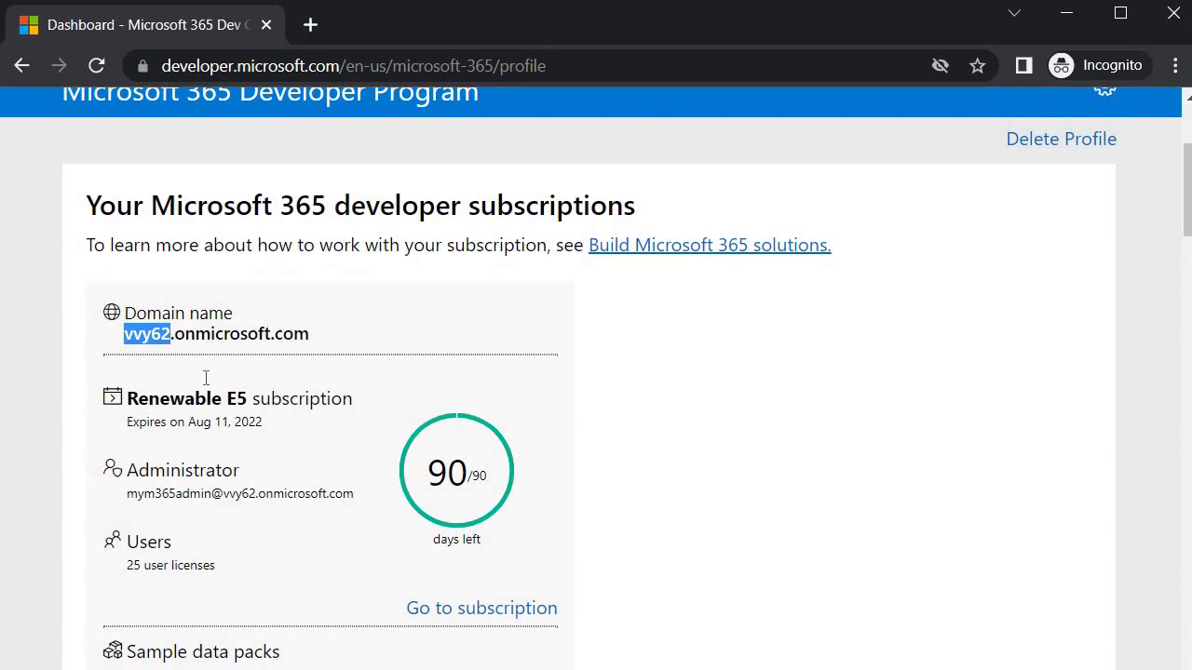
scroll(205, 374, "down", 1)
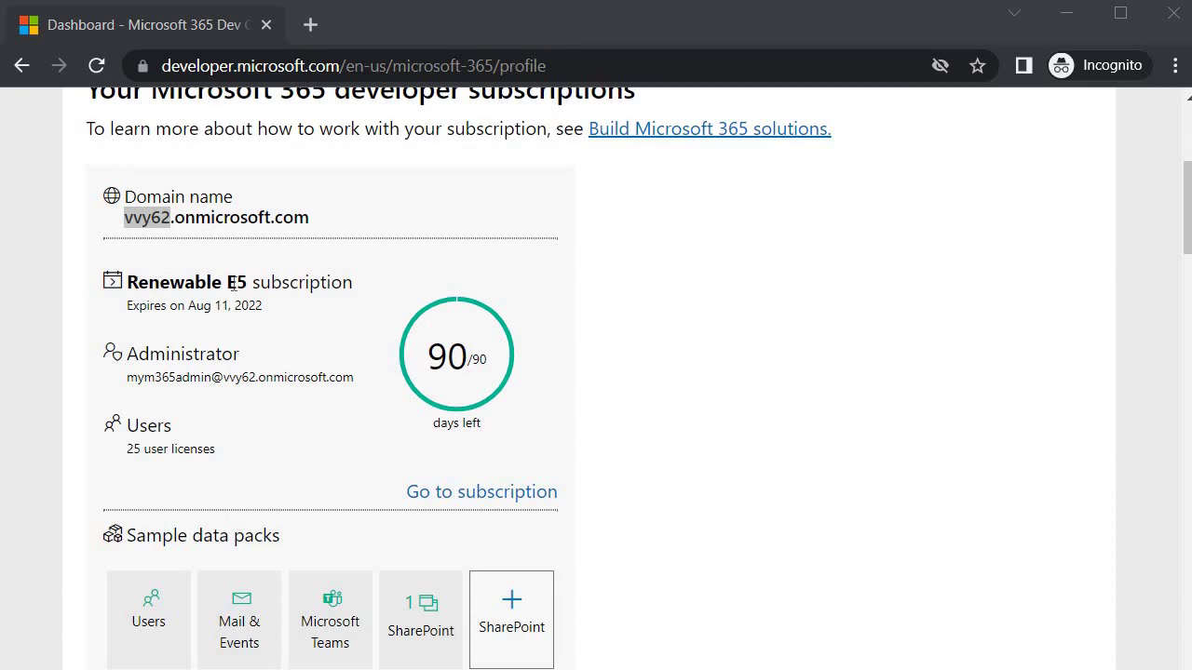
left_click_drag(227, 283, 369, 286)
left_click(186, 301)
left_click_drag(186, 304, 267, 308)
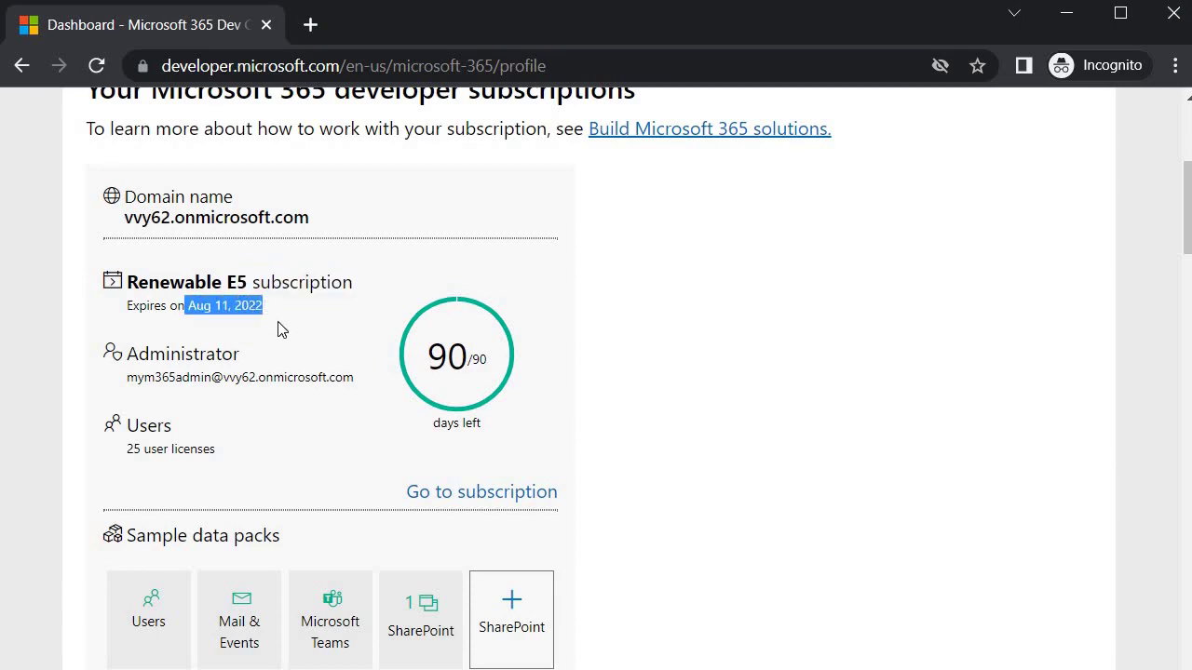
left_click(221, 326)
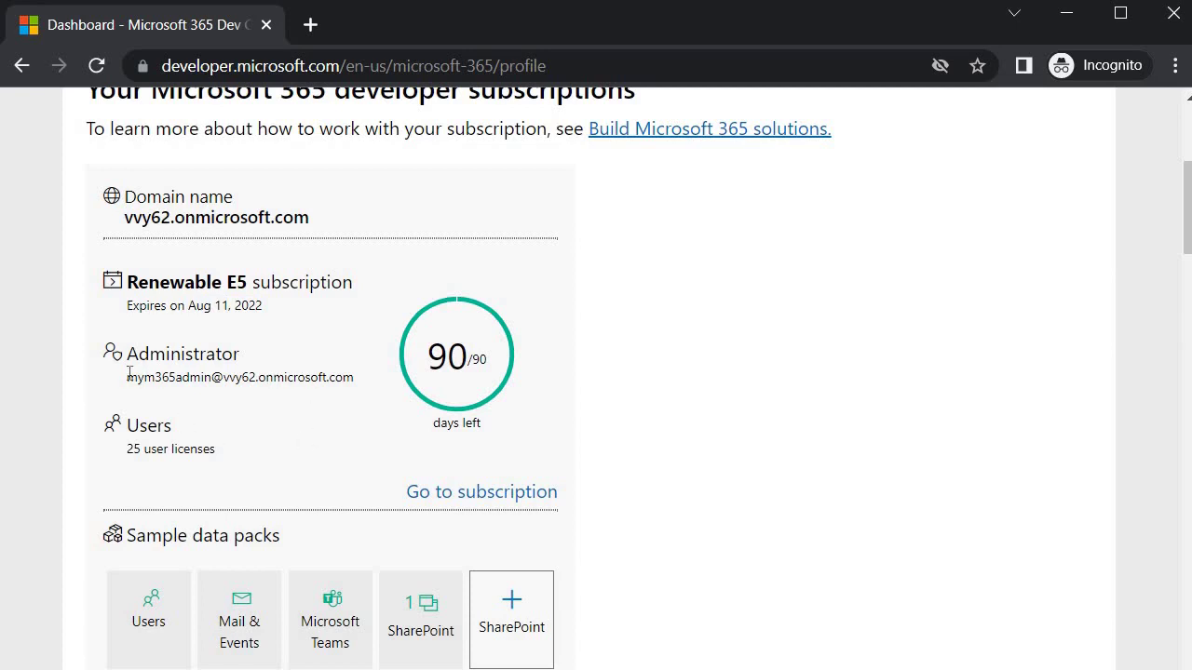
left_click_drag(129, 377, 213, 379)
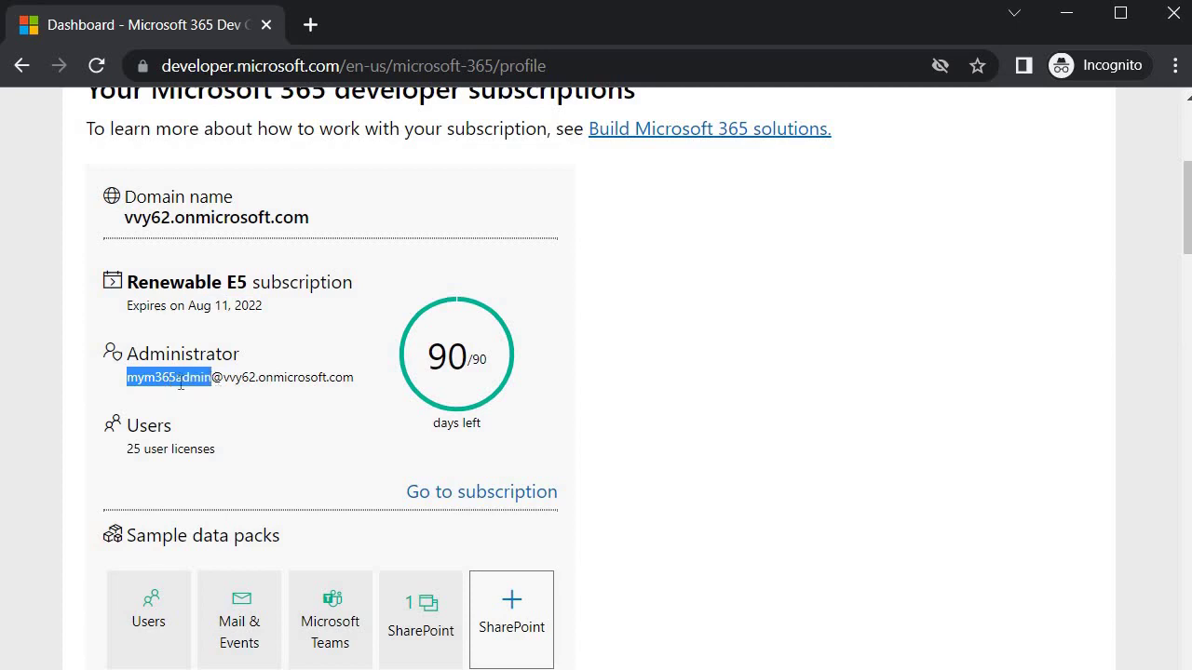
left_click(229, 374)
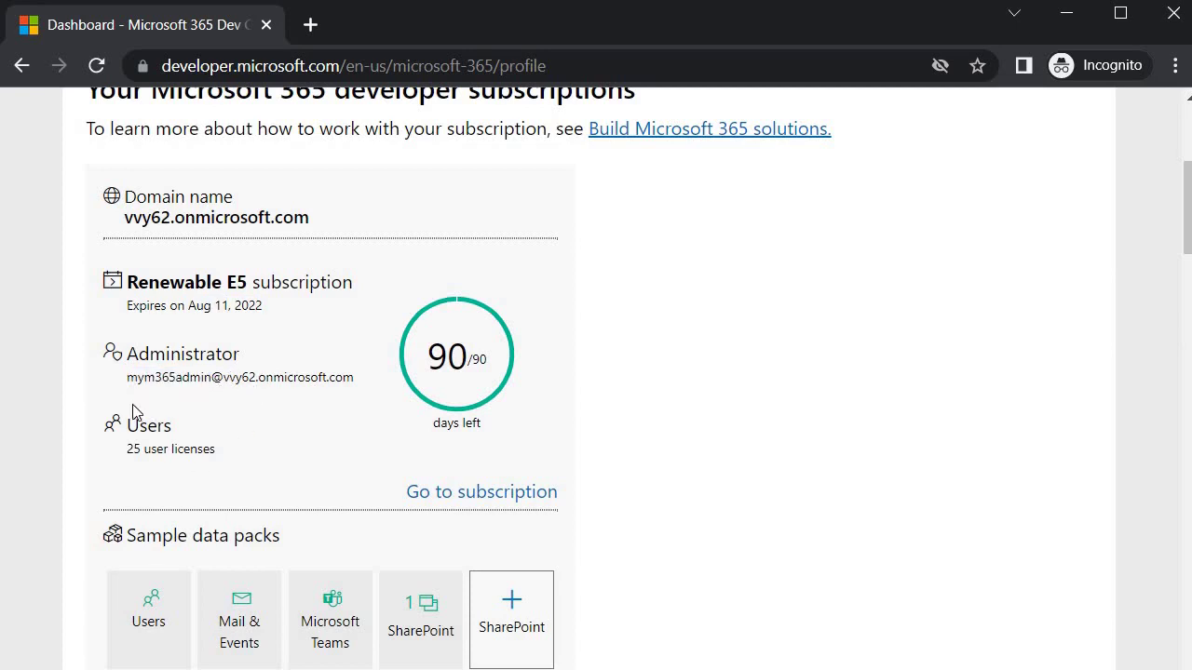
left_click_drag(127, 451, 226, 451)
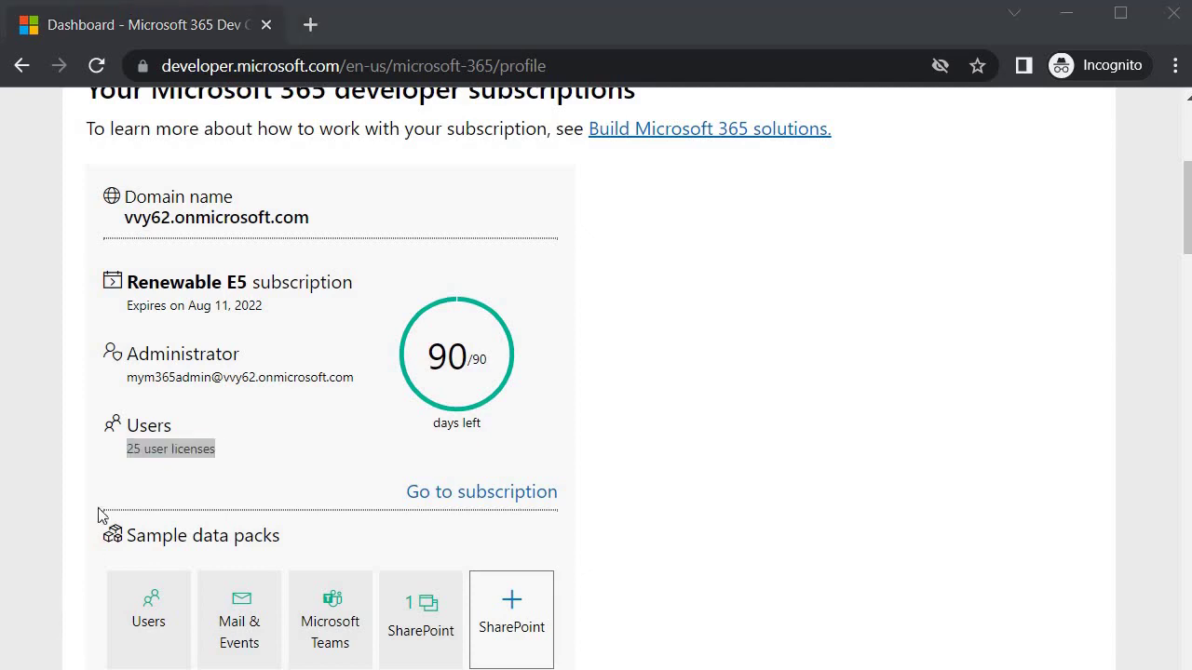
Step: Browse the dashboard sections and open the + SharePoint sample data pack tile
scroll(341, 298, "down", 3)
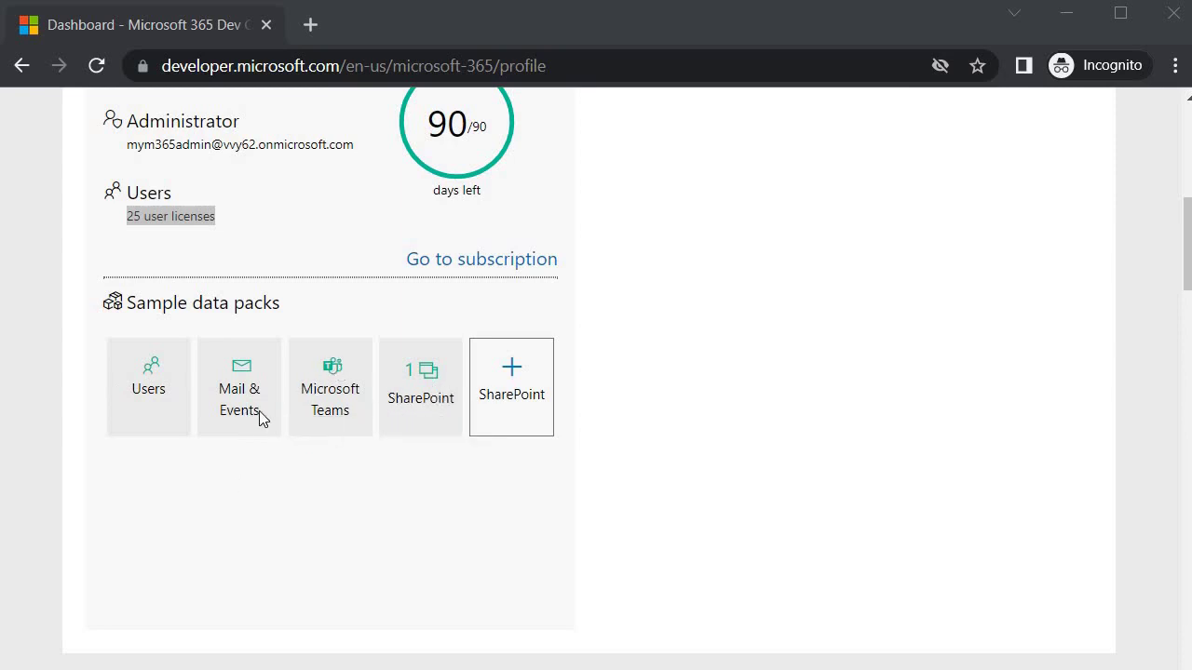
scroll(258, 418, "down", 5)
scroll(238, 417, "down", 1)
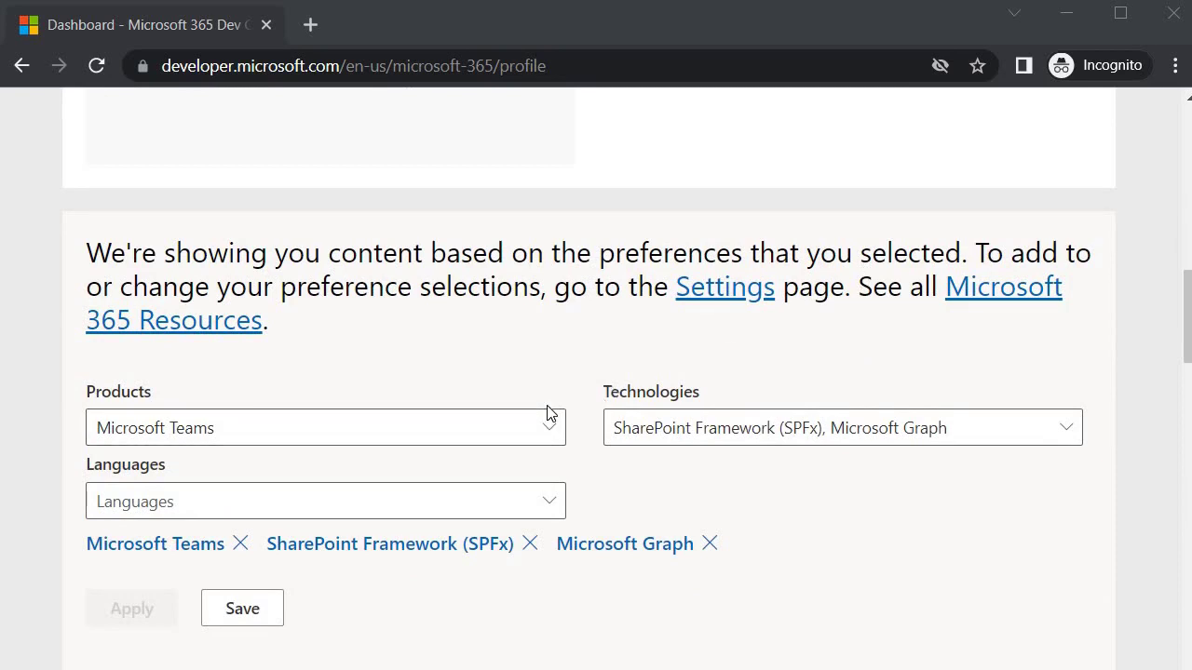
scroll(238, 389, "down", 5)
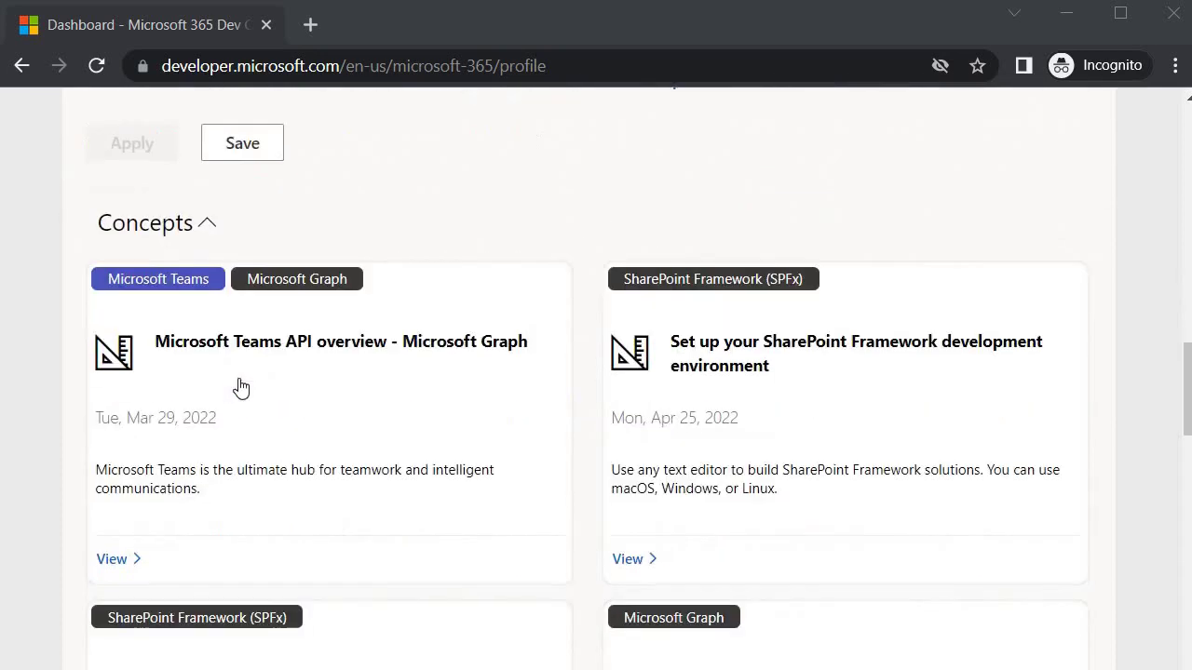
scroll(341, 404, "down", 4)
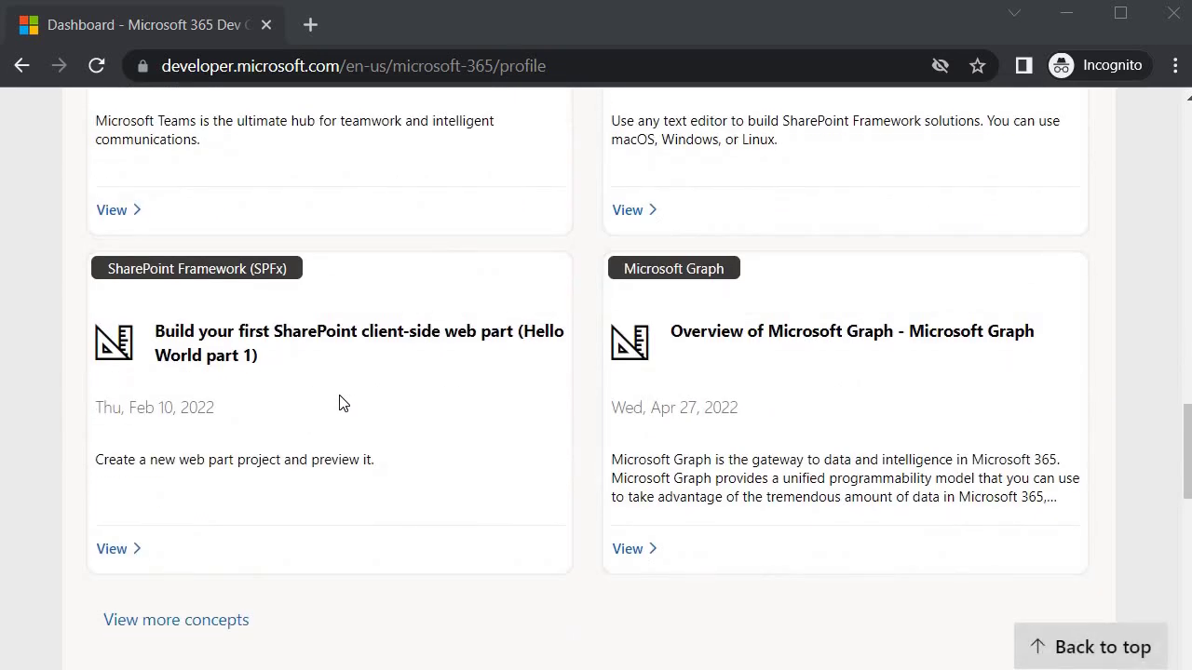
scroll(341, 402, "down", 4)
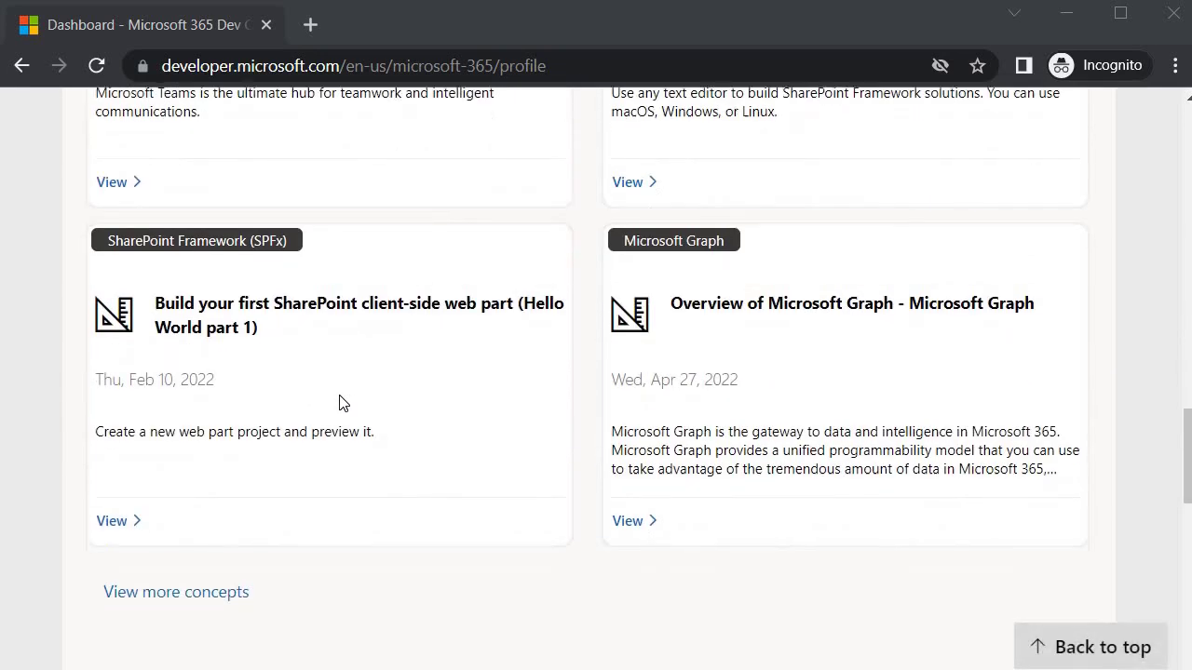
scroll(341, 402, "up", 10)
scroll(338, 404, "up", 8)
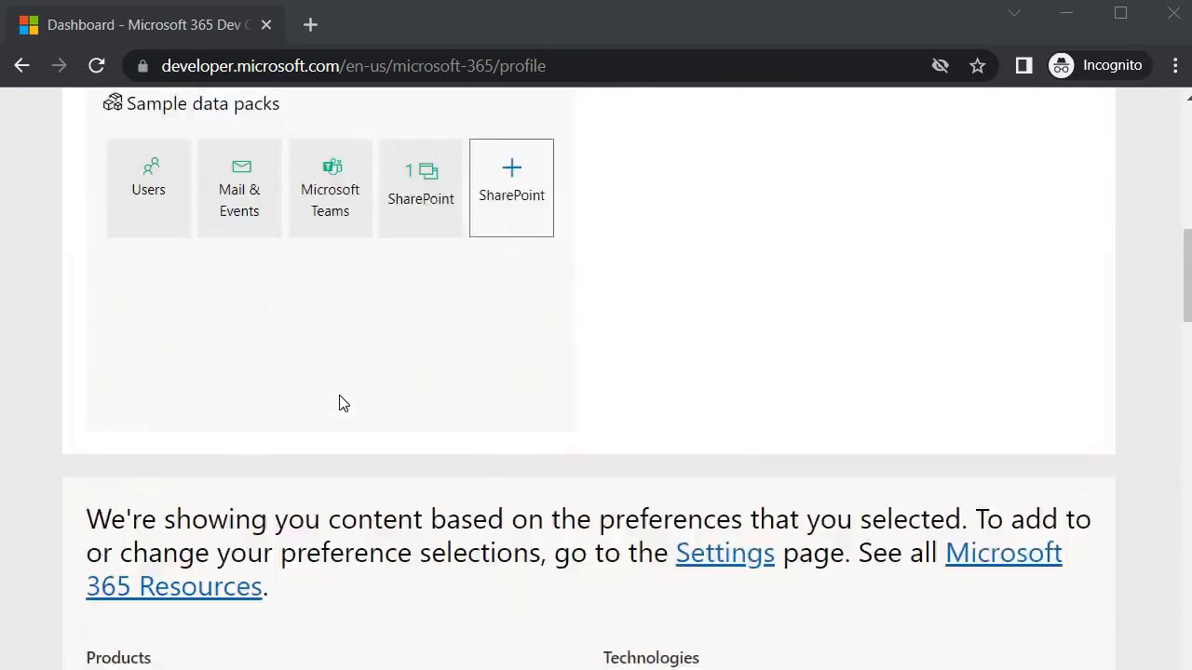
left_click(511, 477)
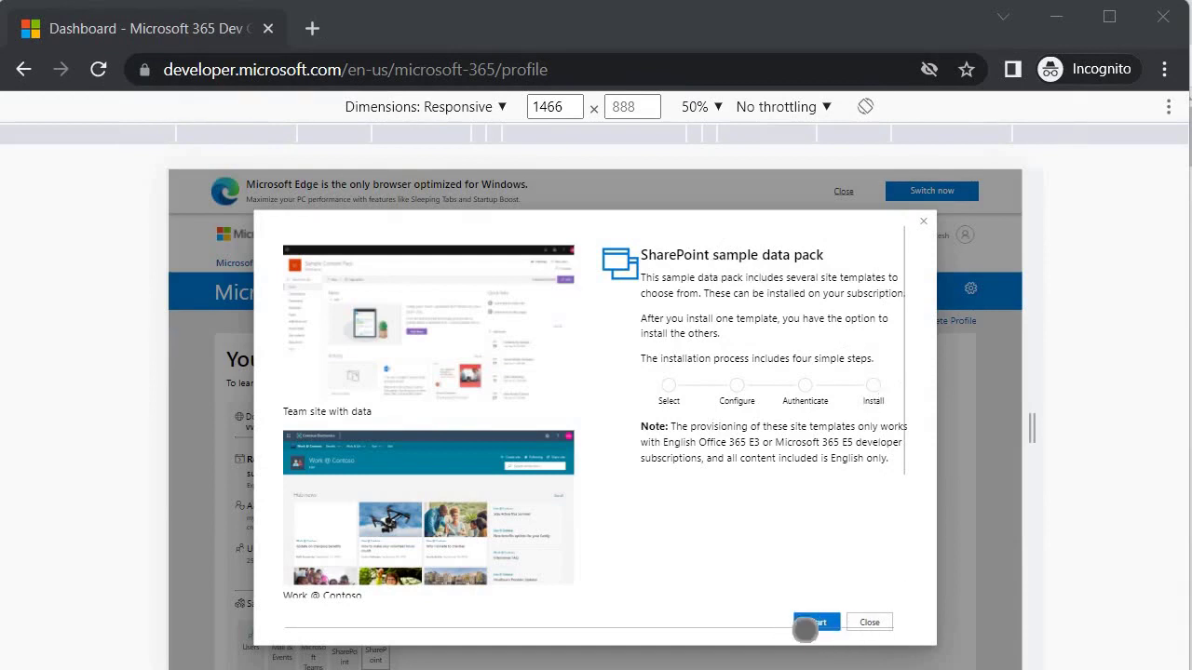
Step: Start the SharePoint sample data pack installation
left_click(807, 624)
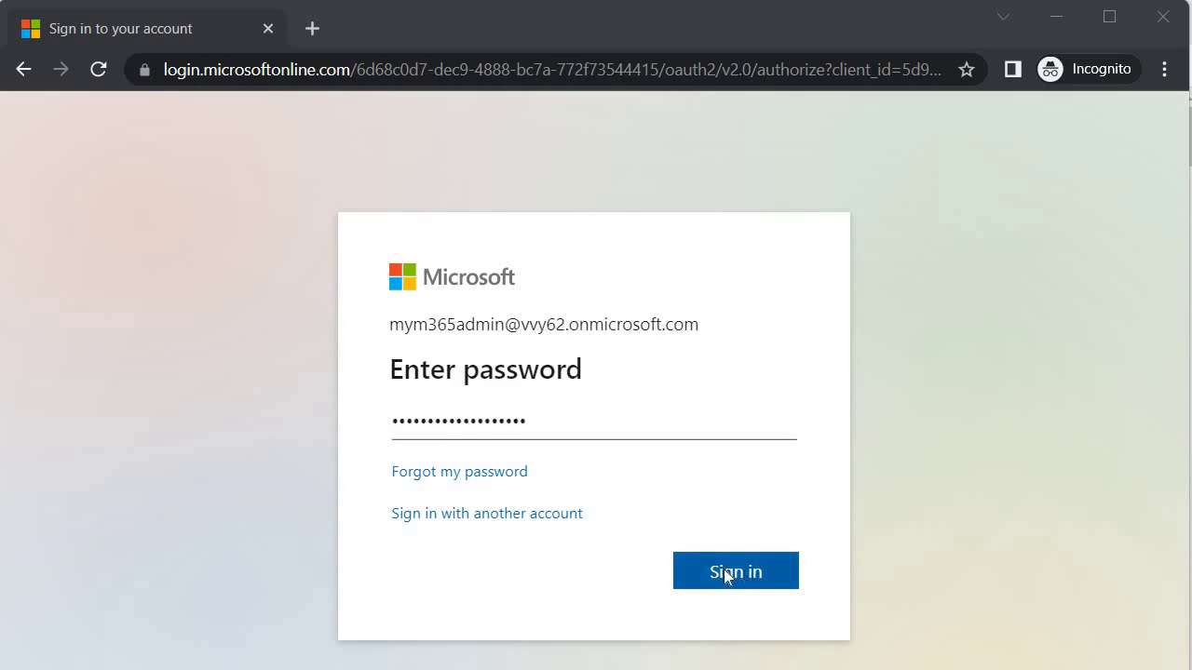
Step: Sign in as the sandbox admin and skip the account protection setup for now
left_click(726, 573)
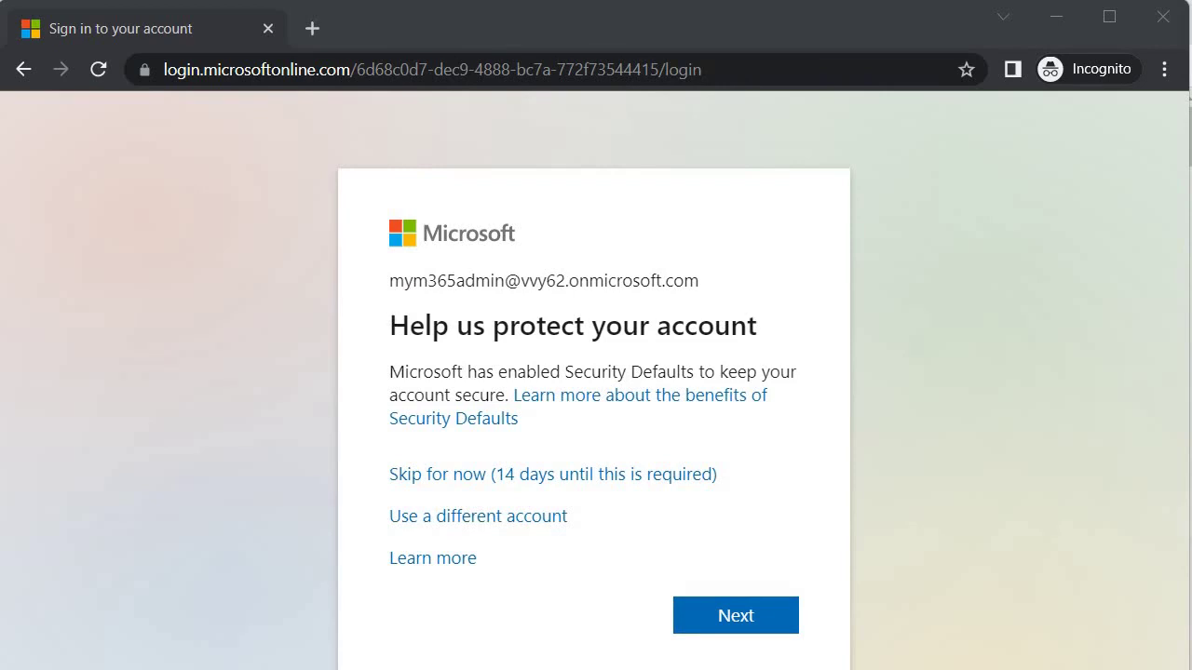
left_click(529, 477)
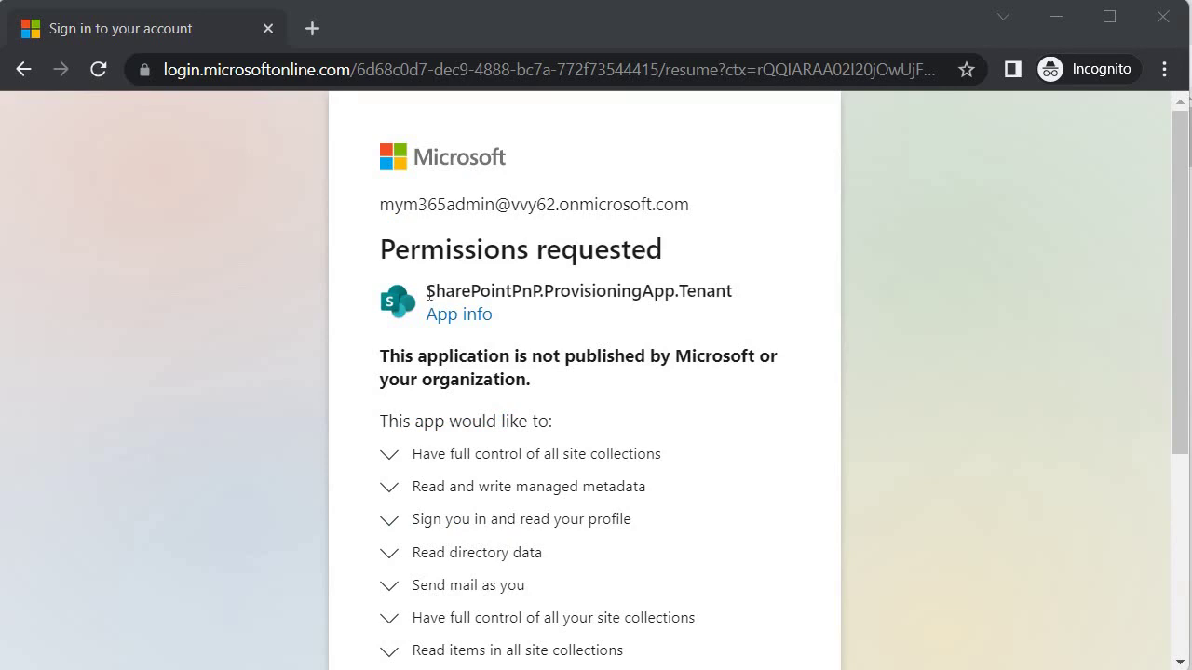
Step: Tick organization-wide consent and accept the SharePointPnP.ProvisioningApp.Tenant permissions
scroll(414, 391, "down", 3)
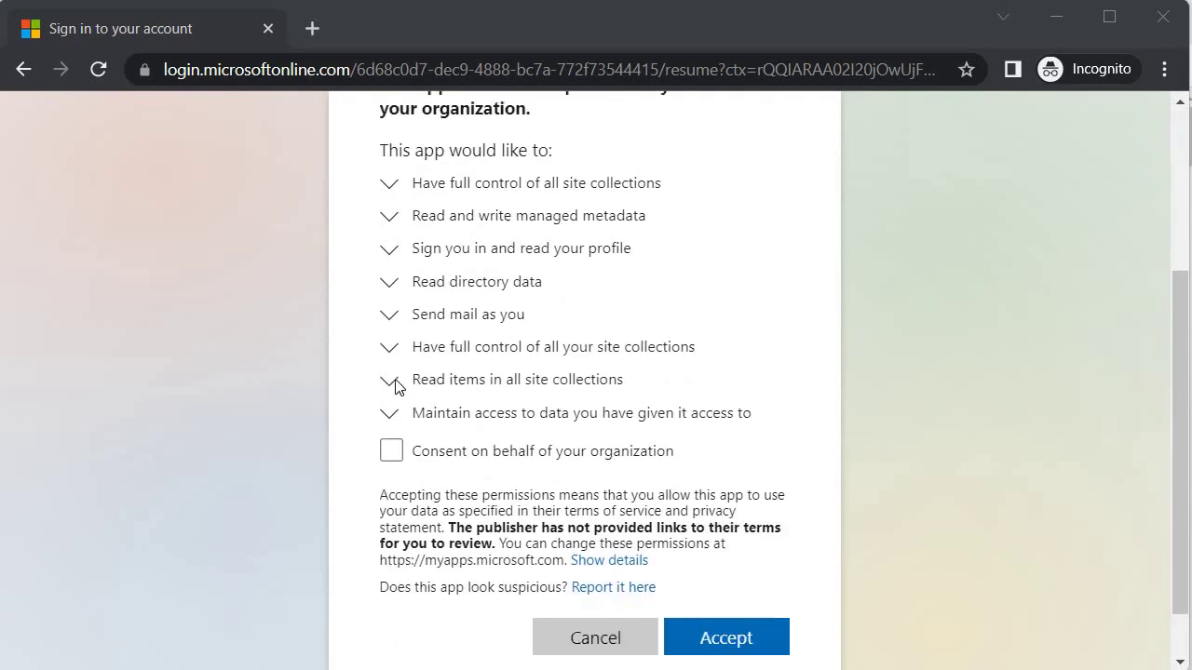
scroll(395, 387, "down", 1)
left_click(480, 391)
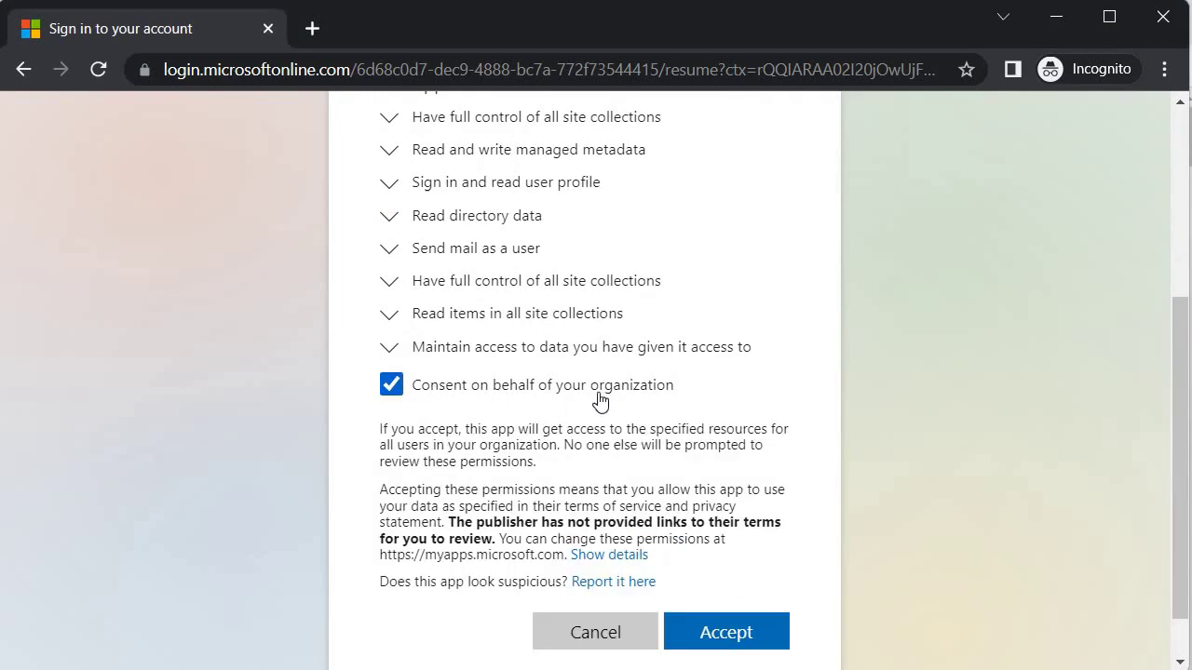
scroll(717, 456, "down", 1)
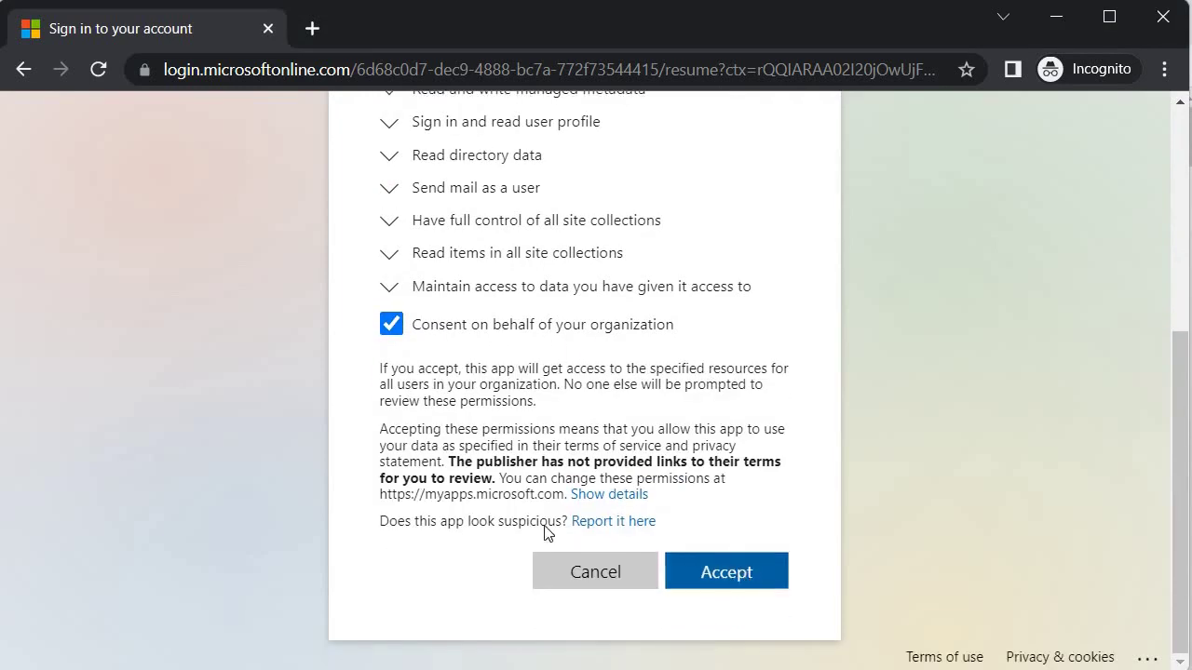
key("Return")
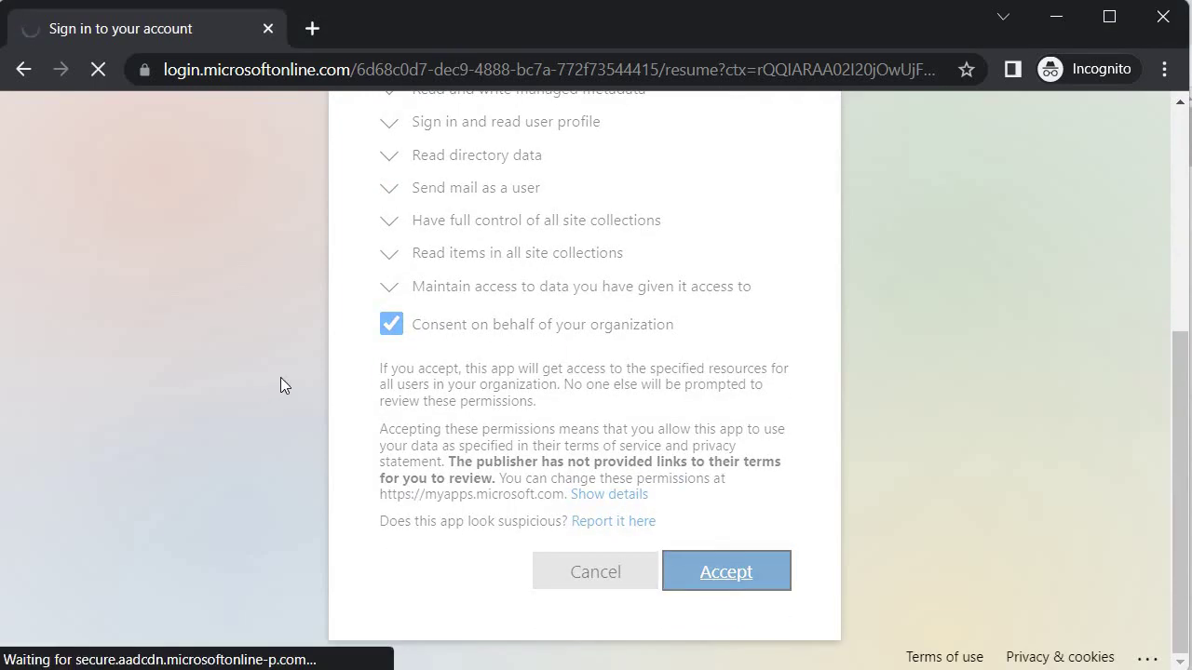